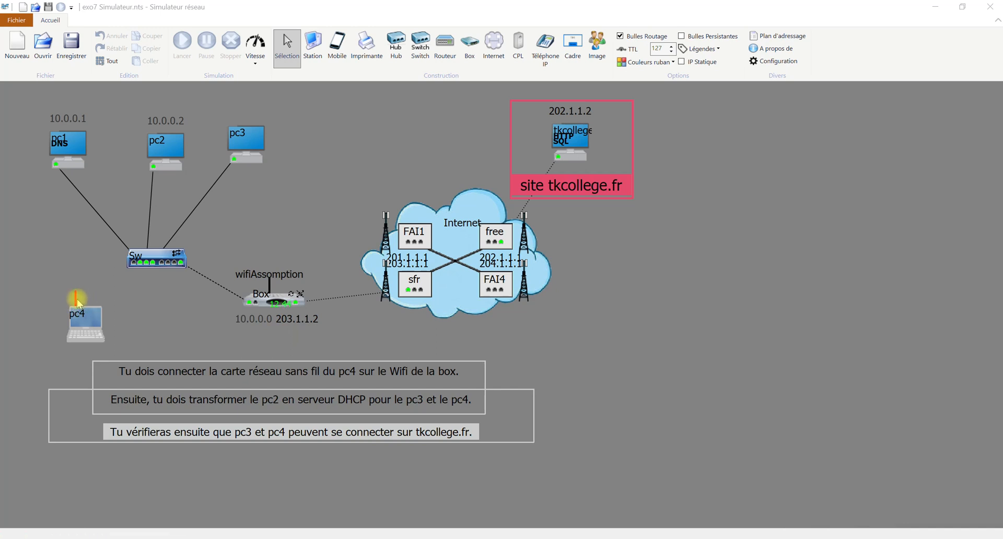
Step: Copy the Wi-Fi network name from the settings of the Box's access point
{"action": "left_click", "coordinate": [270, 286]}
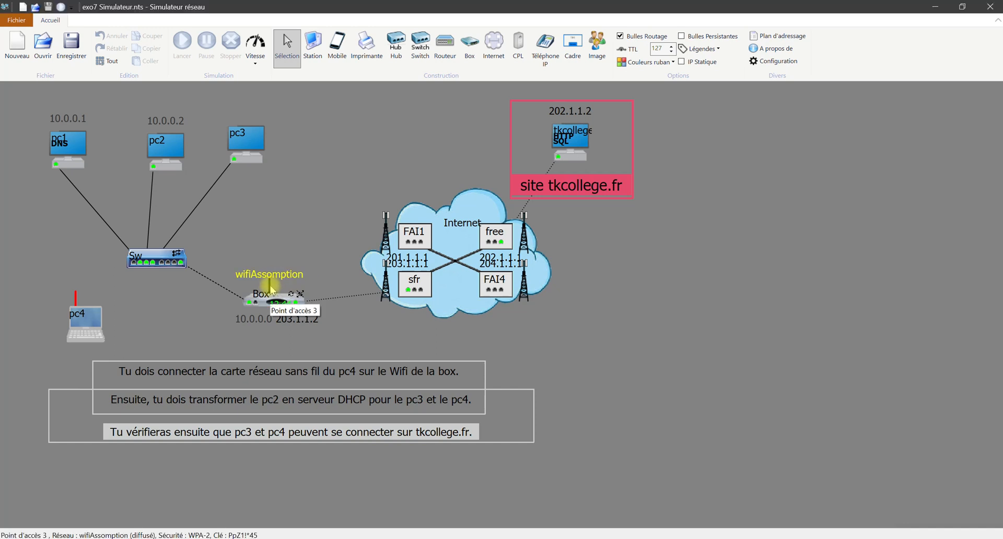
{"action": "double_click", "coordinate": [270, 287]}
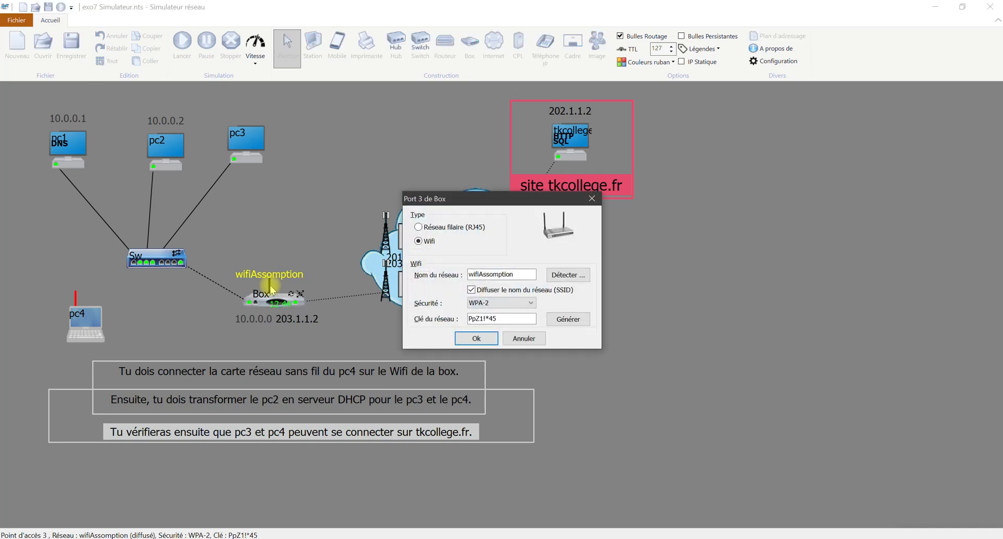
{"action": "left_click", "coordinate": [516, 275]}
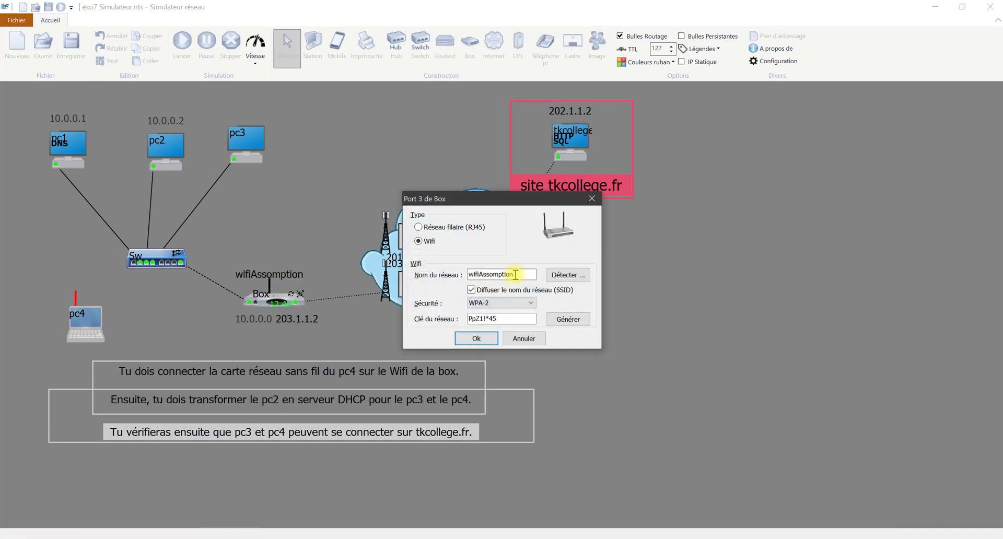
{"action": "left_click_drag", "start_coordinate": [516, 275], "coordinate": [457, 269]}
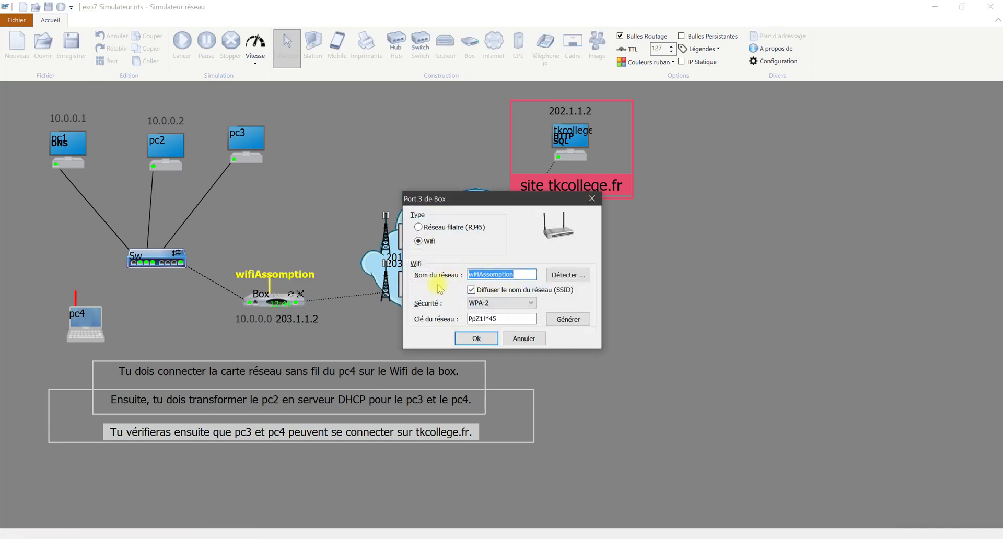
{"action": "key", "text": "ctrl+c"}
{"action": "left_click", "coordinate": [473, 340]}
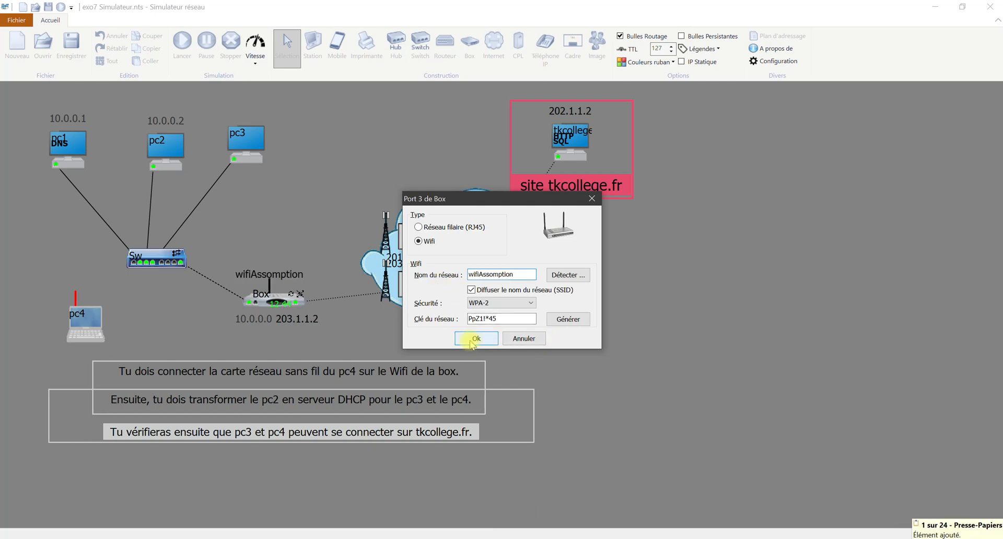
Step: Set the network name of pc4's Wi-Fi card to wifiAssomption and dismiss the DHCP request bubble
{"action": "left_click", "coordinate": [75, 298]}
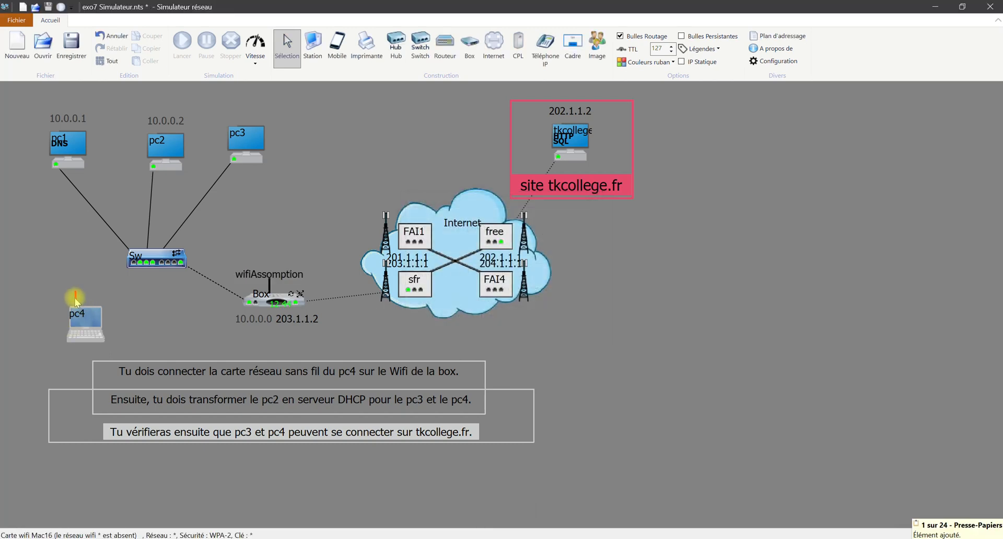
{"action": "double_click", "coordinate": [76, 299]}
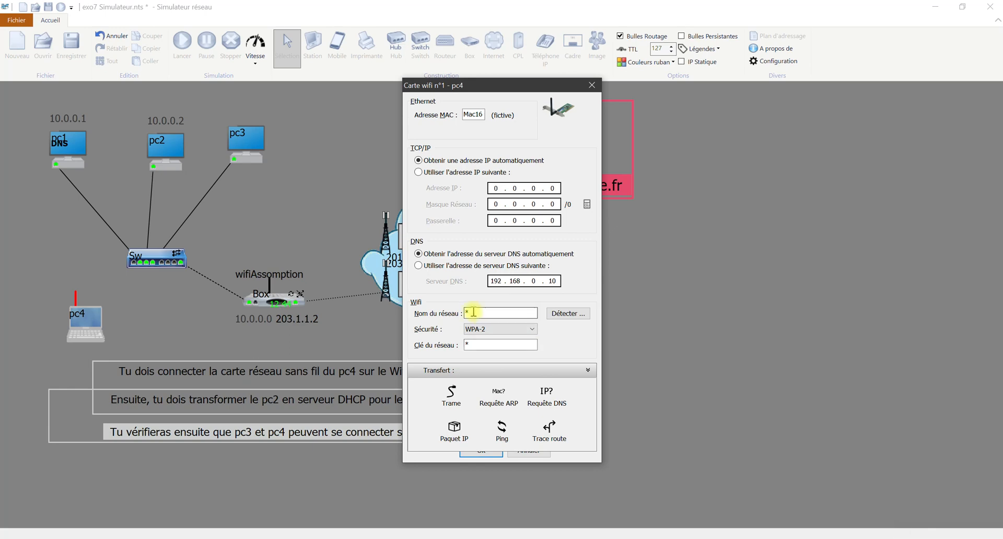
{"action": "double_click", "coordinate": [473, 312]}
{"action": "key", "text": "ctrl+v"}
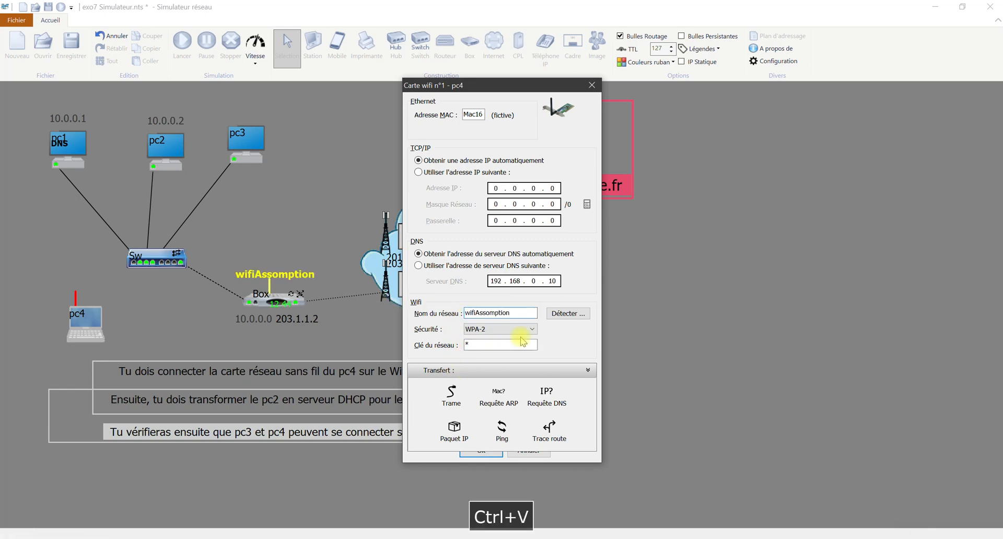
{"action": "left_click", "coordinate": [478, 454]}
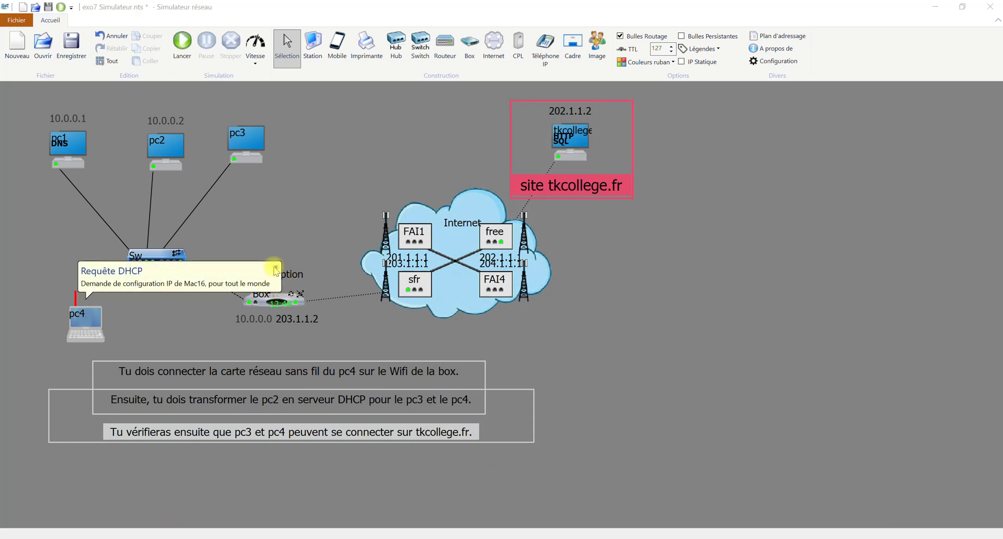
{"action": "left_click", "coordinate": [276, 269]}
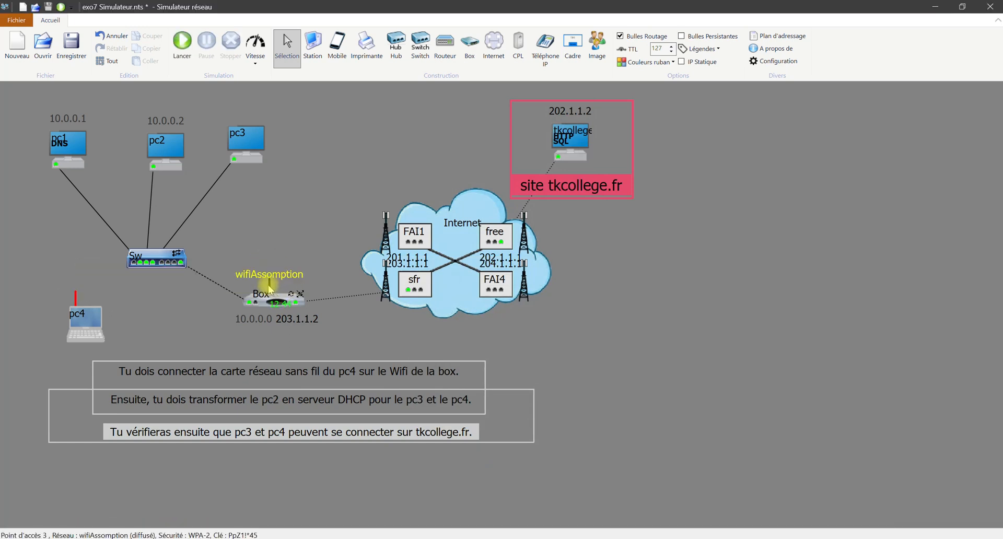
Step: Copy the Wi-Fi network key from the settings of the Box's access point
{"action": "double_click", "coordinate": [270, 287]}
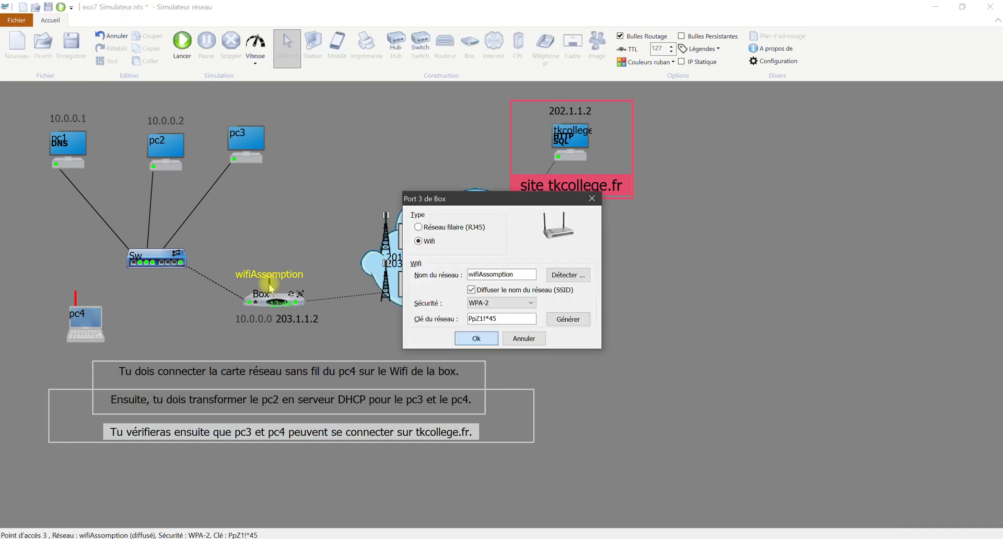
{"action": "left_click", "coordinate": [508, 317]}
{"action": "left_click_drag", "start_coordinate": [508, 317], "coordinate": [372, 315]}
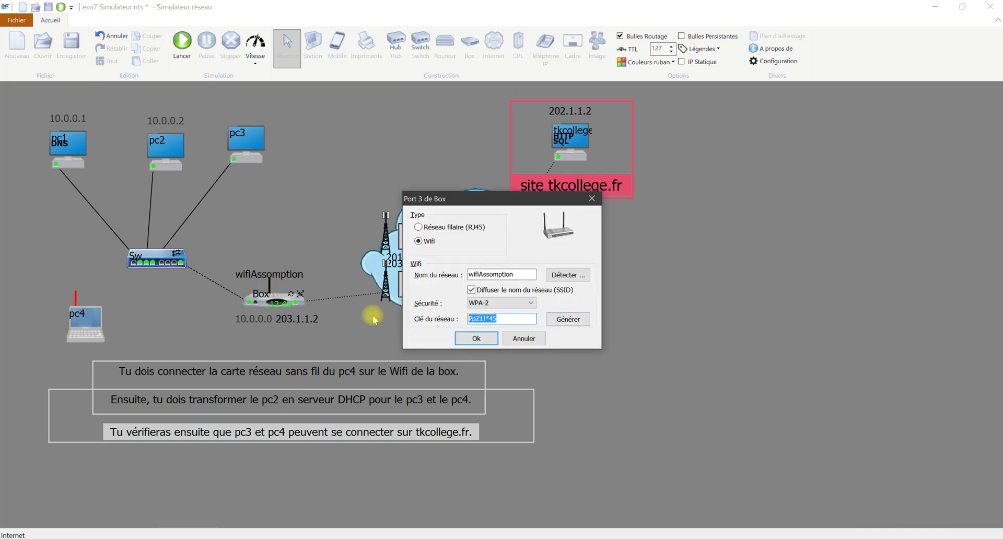
{"action": "key", "text": "ctrl+c"}
{"action": "left_click", "coordinate": [476, 339]}
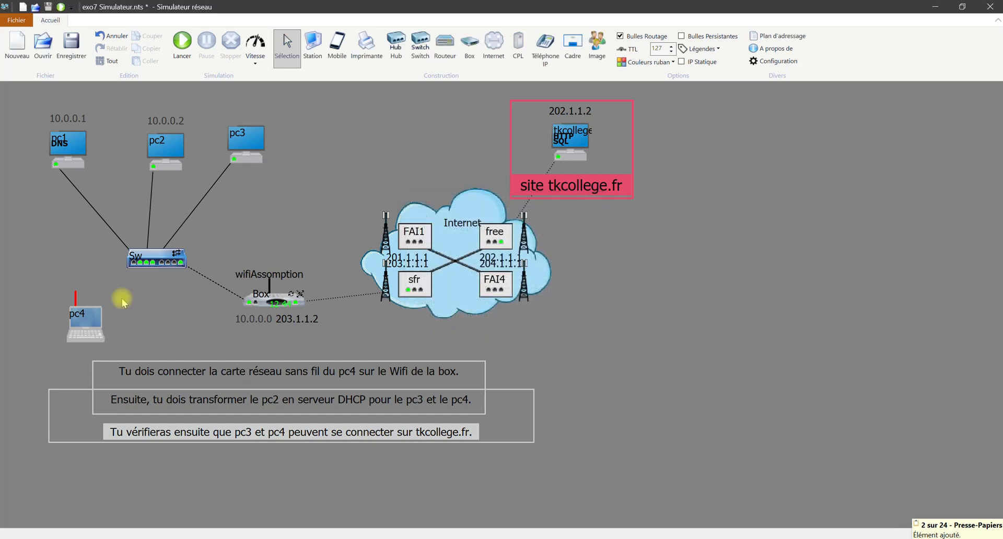
Step: Paste the copied network key into the Wi-Fi settings of pc4's card and confirm
{"action": "double_click", "coordinate": [76, 299]}
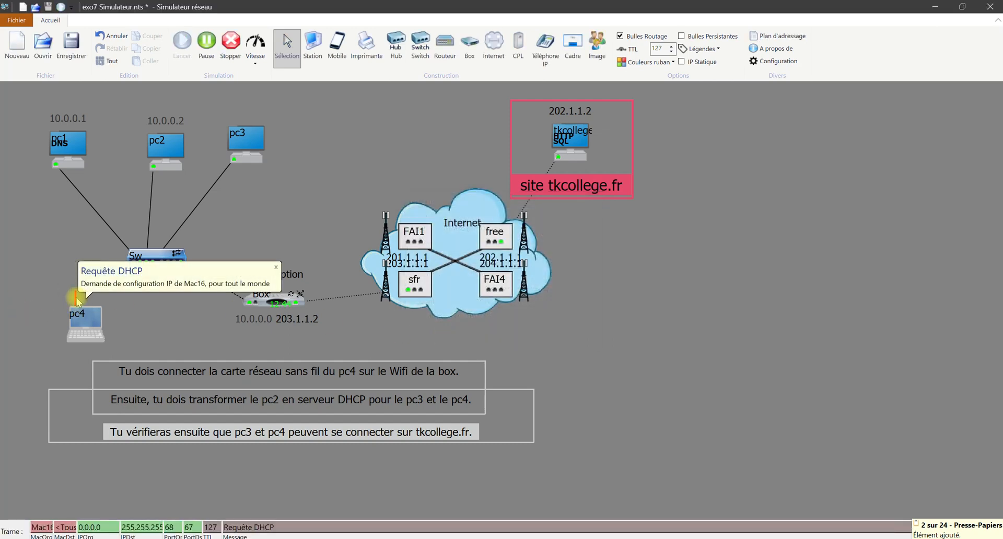
{"action": "double_click", "coordinate": [470, 345]}
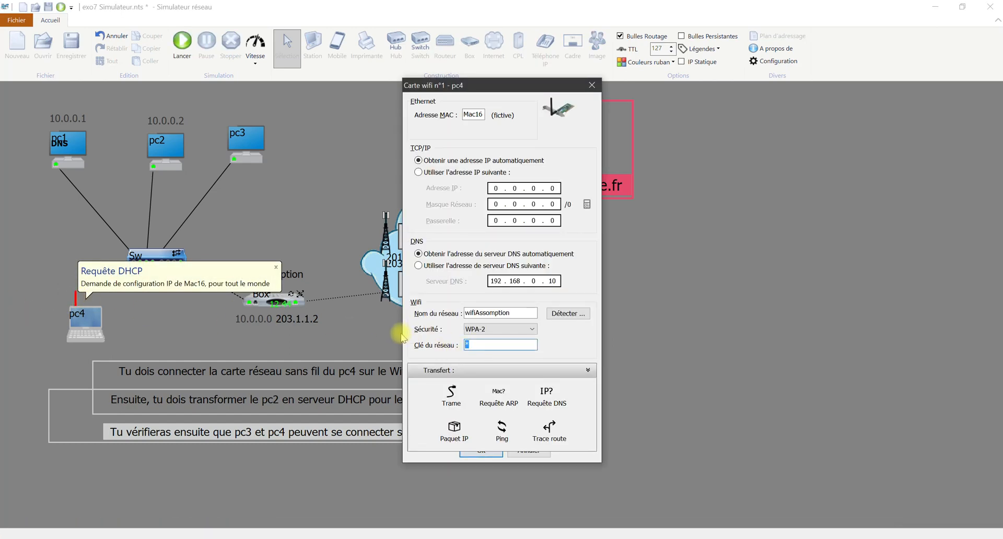
{"action": "key", "text": "ctrl+v"}
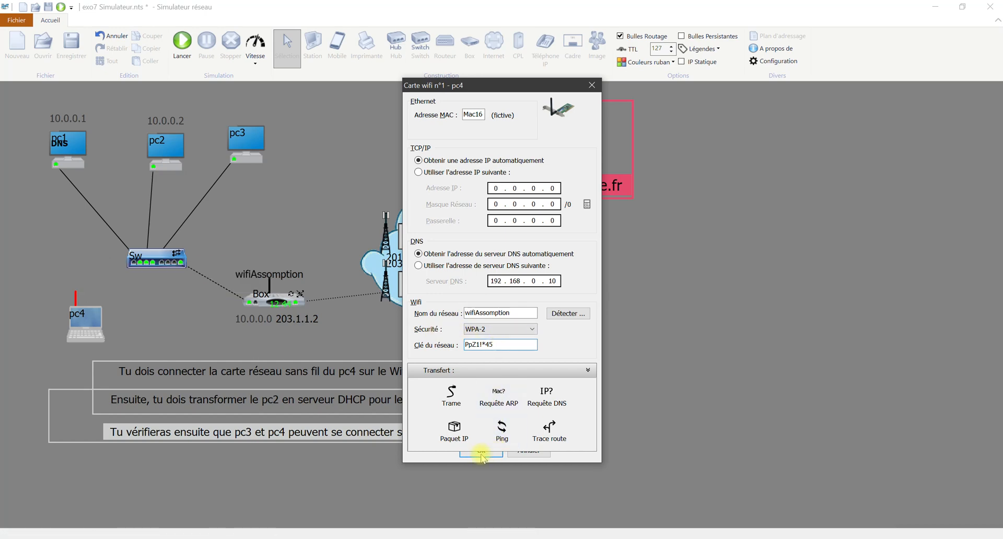
{"action": "left_click", "coordinate": [482, 454]}
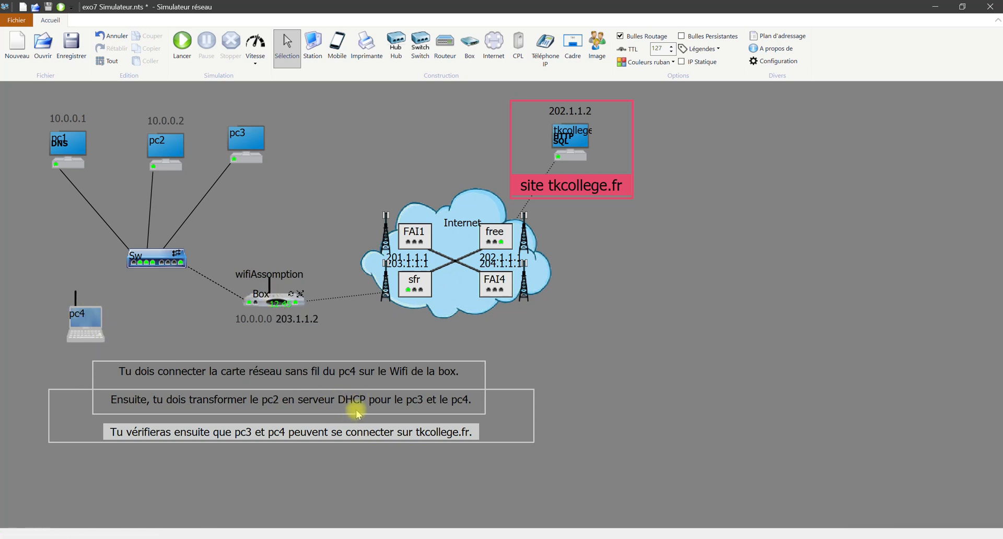
Step: Enable the DHCP server function on pc2 and open its DHCP server settings
{"action": "double_click", "coordinate": [175, 146]}
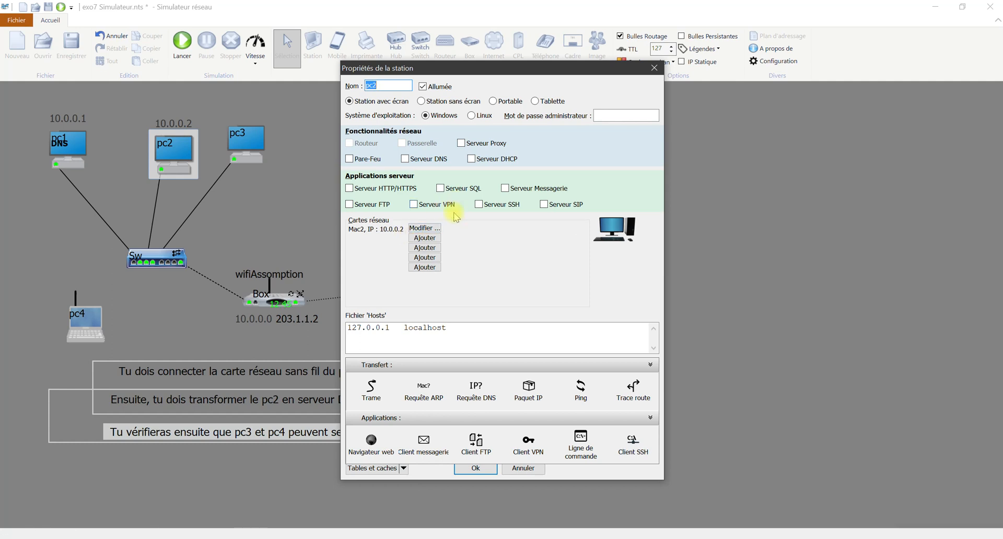
{"action": "left_click", "coordinate": [472, 162]}
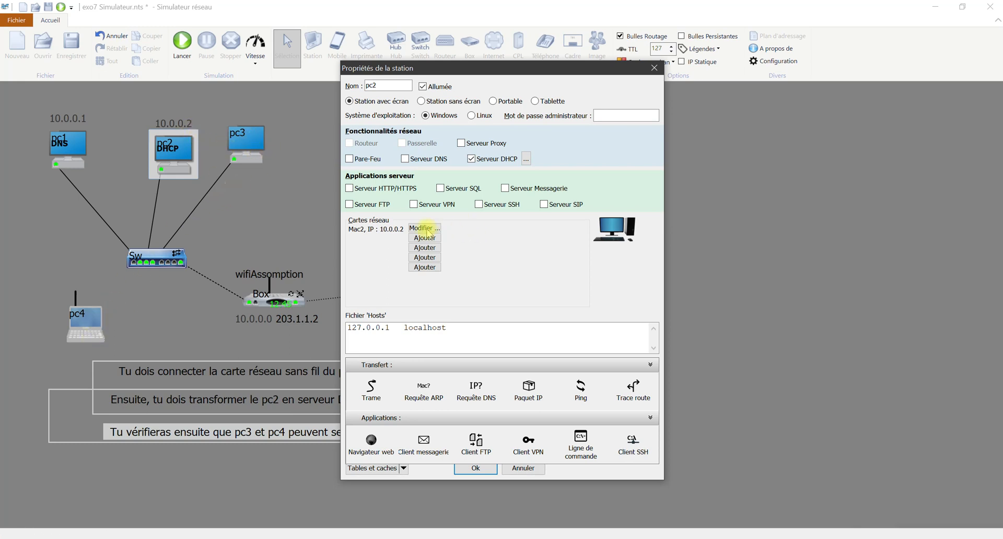
{"action": "left_click", "coordinate": [527, 159]}
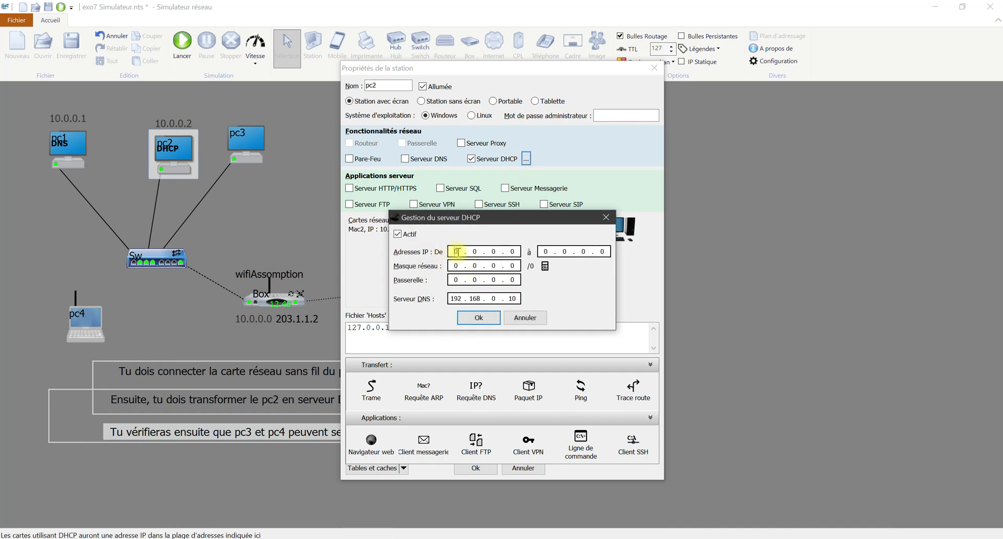
Step: Set the DHCP server's address range from 10.0.0.10 to 10.0.0.15
{"action": "key", "text": "Delete"}
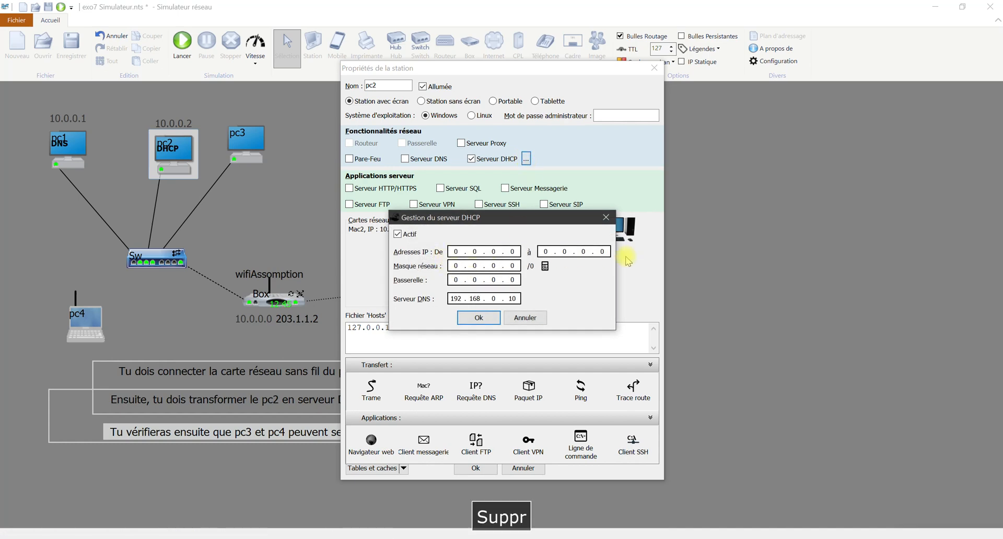
{"action": "key", "text": "Left"}
{"action": "type", "text": "10"}
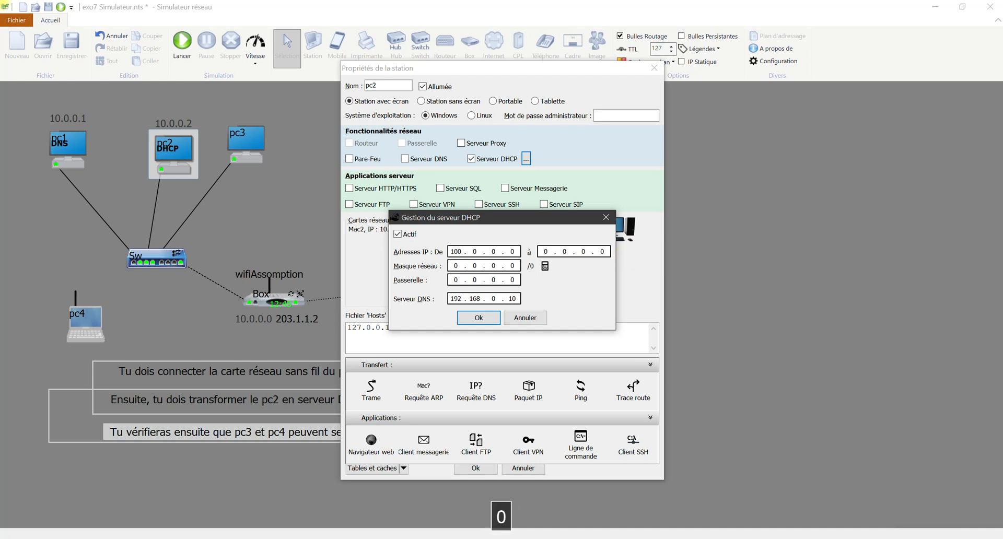
{"action": "key", "text": "Delete"}
{"action": "key", "text": "Right"}
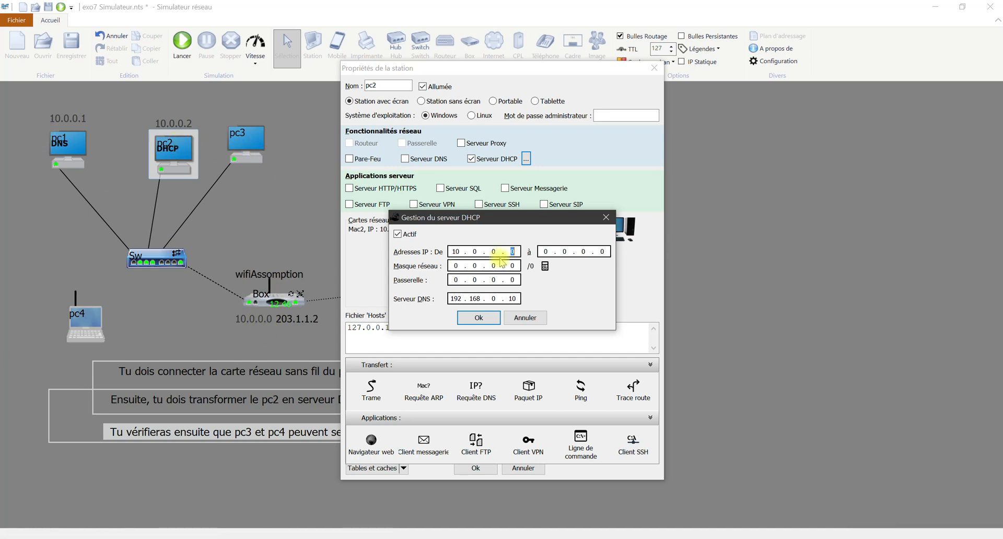
{"action": "type", "text": "1"}
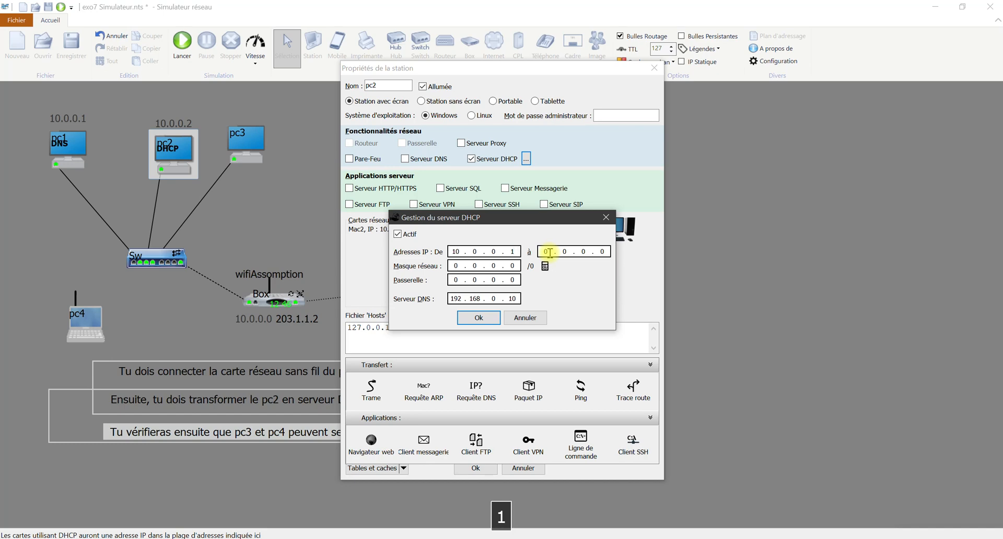
{"action": "type", "text": "0"}
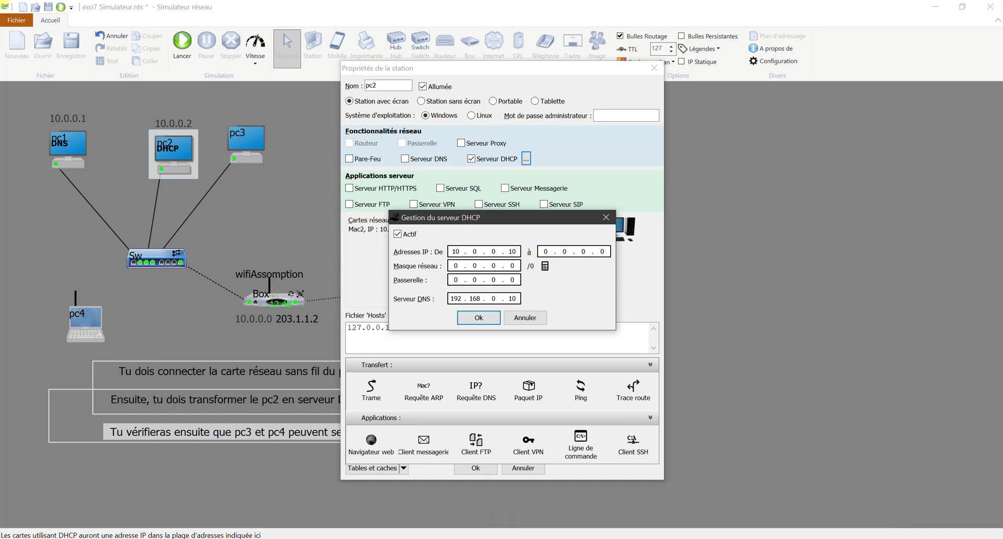
{"action": "left_click", "coordinate": [544, 250]}
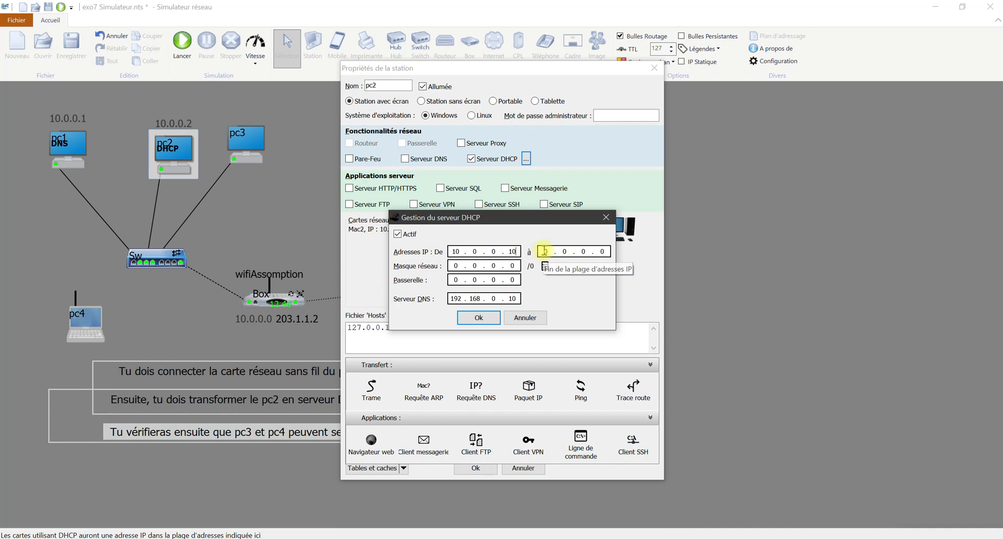
{"action": "left_click", "coordinate": [545, 251]}
{"action": "key", "text": "Right"}
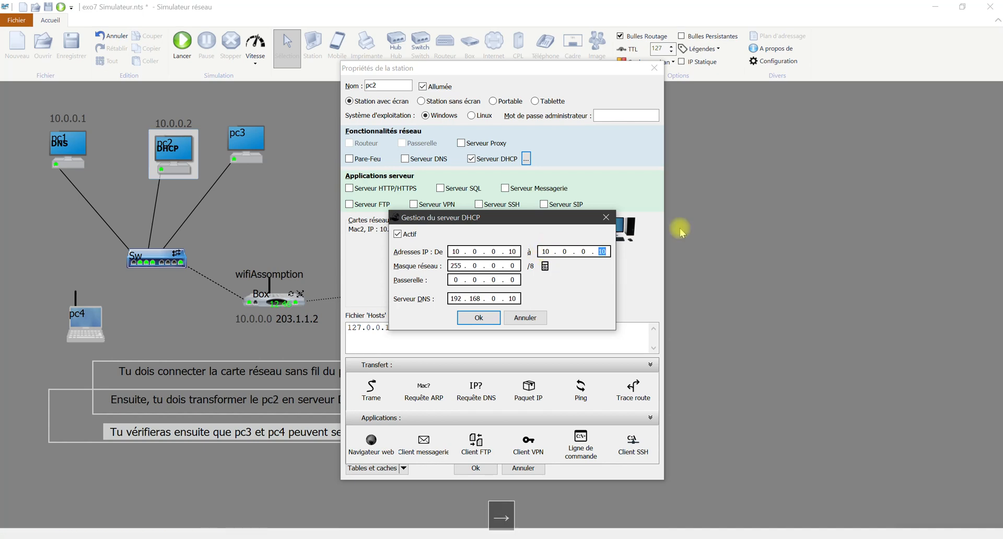
{"action": "type", "text": "1"}
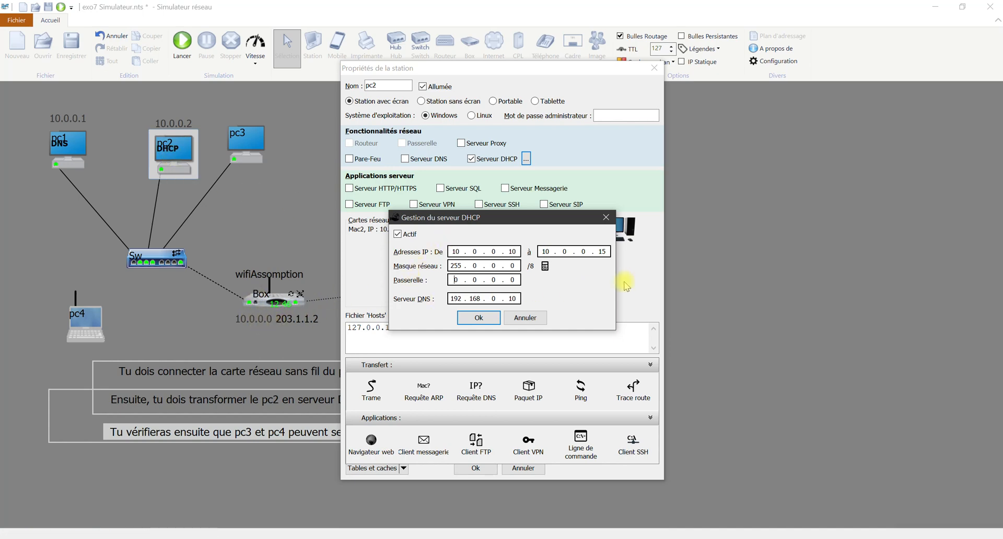
Step: Set the gateway distributed by pc2's DHCP server to 10.0.0.0
{"action": "type", "text": "10"}
{"action": "key", "text": "Delete"}
{"action": "key", "text": "Right"}
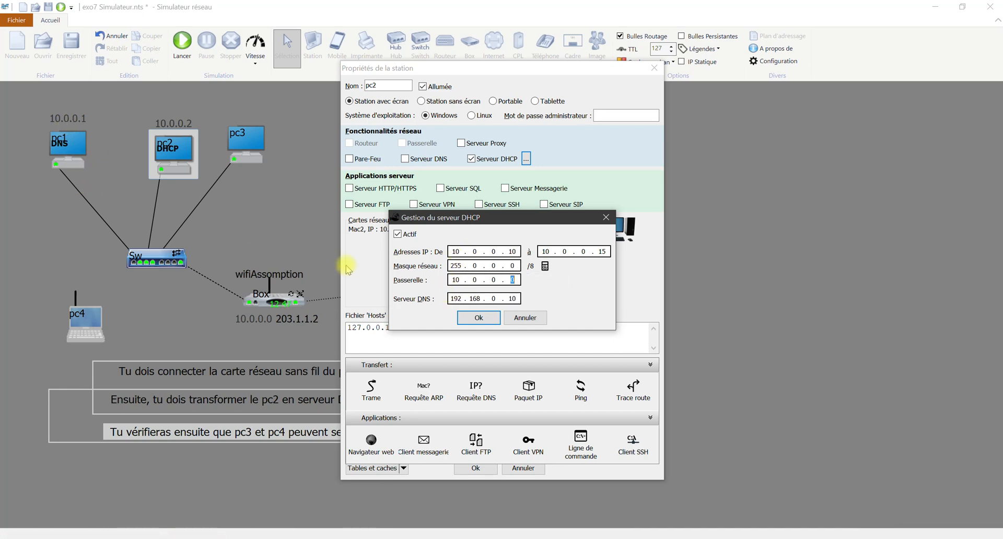
Step: Set the DHCP server's DNS address to 10.0.0.1 and save pc2's station properties
{"action": "left_click", "coordinate": [453, 299]}
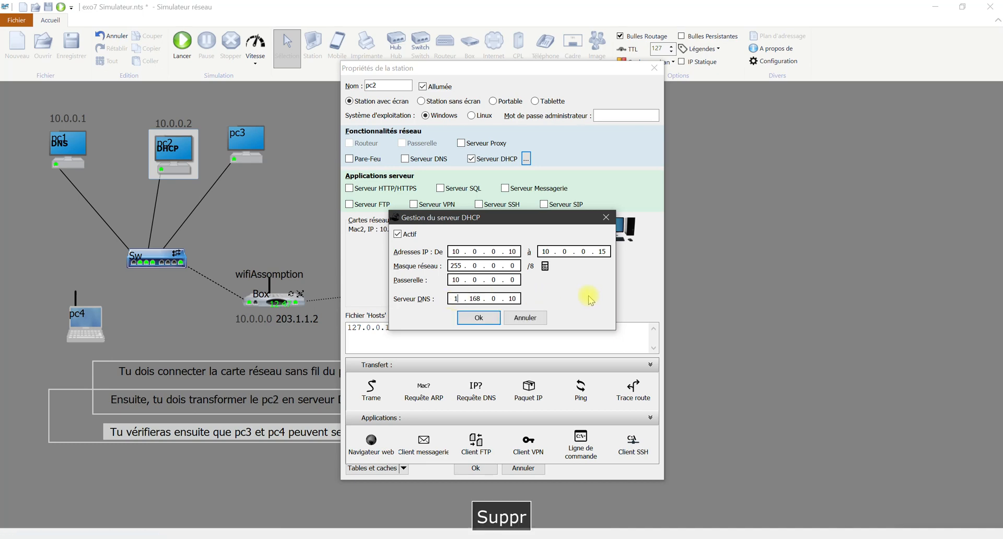
{"action": "type", "text": "0"}
{"action": "key", "text": "Right"}
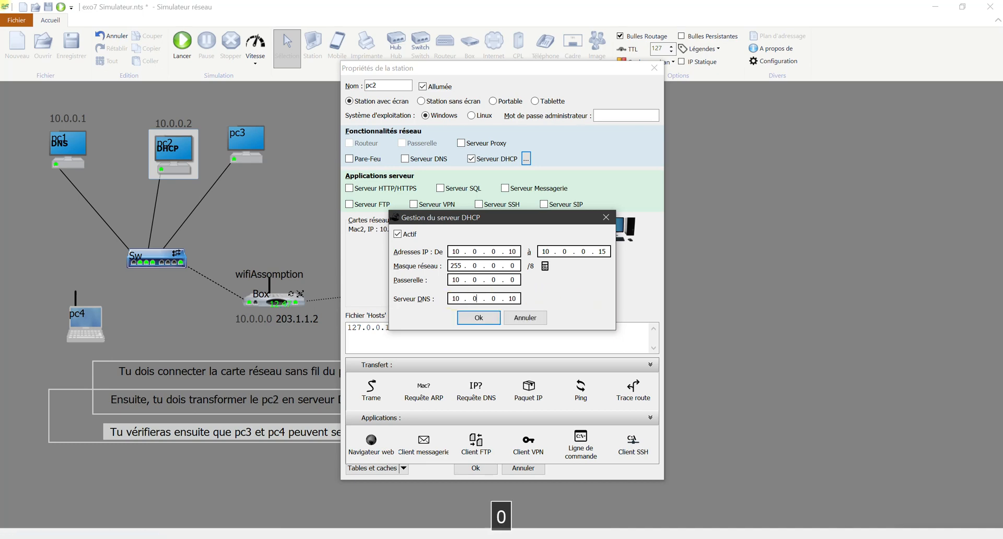
{"action": "key", "text": "Right"}
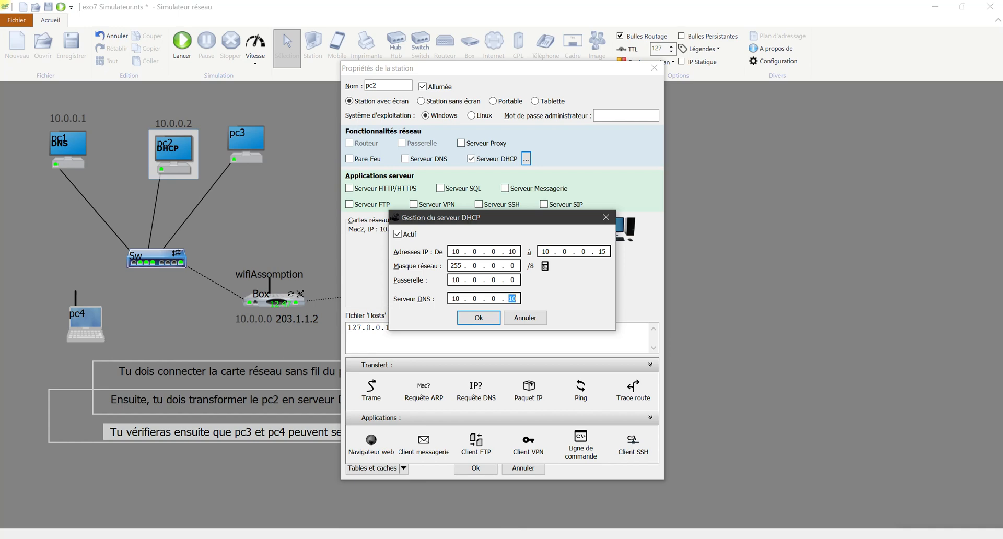
{"action": "type", "text": "1"}
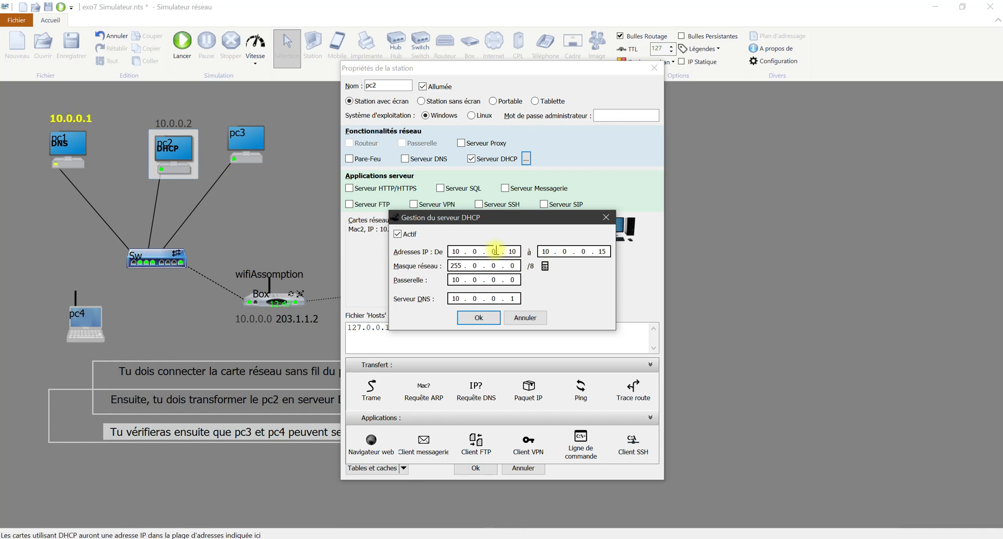
{"action": "left_click", "coordinate": [476, 318]}
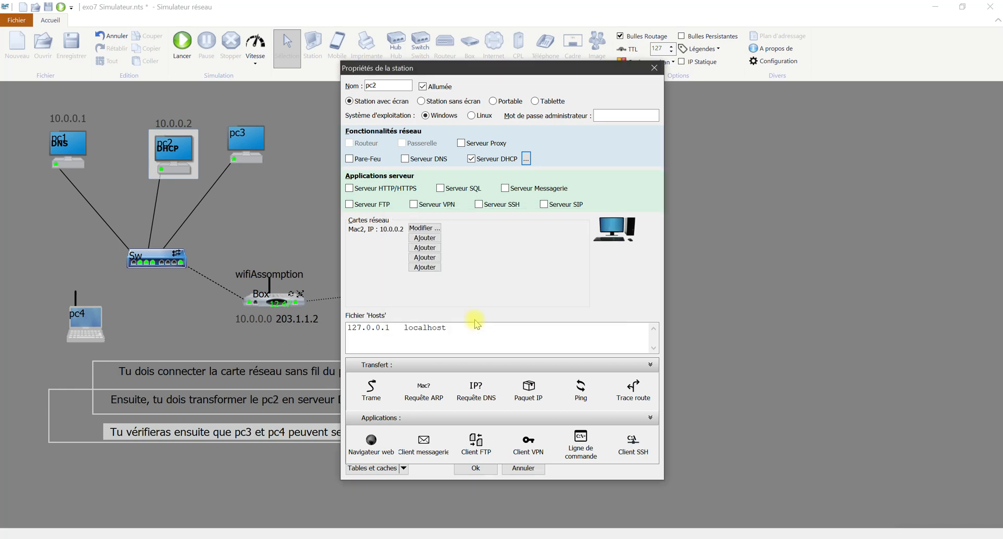
{"action": "left_click", "coordinate": [485, 470]}
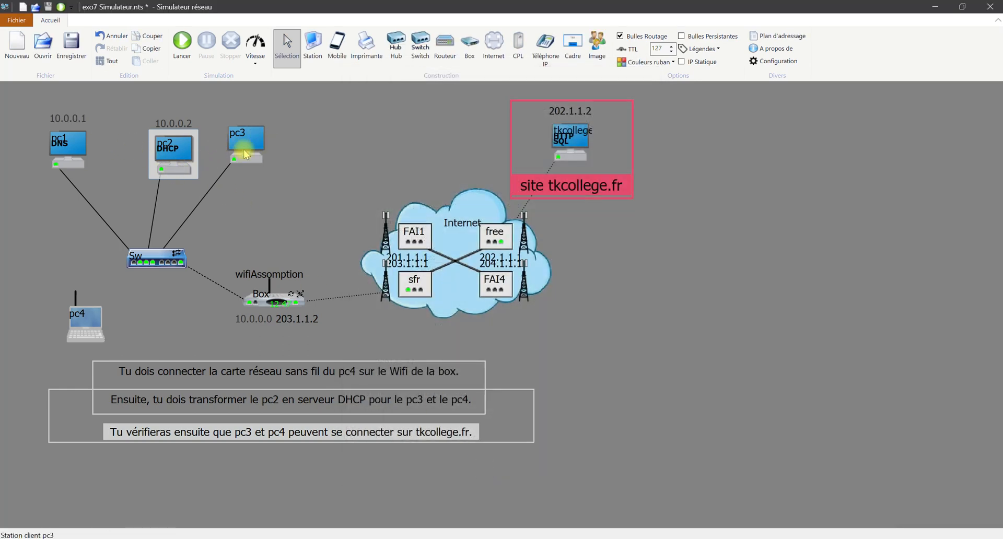
Step: Reapply automatic IP and DNS addressing on pc4's Wi-Fi card so that it requests a configuration from the DHCP server
{"action": "double_click", "coordinate": [86, 316]}
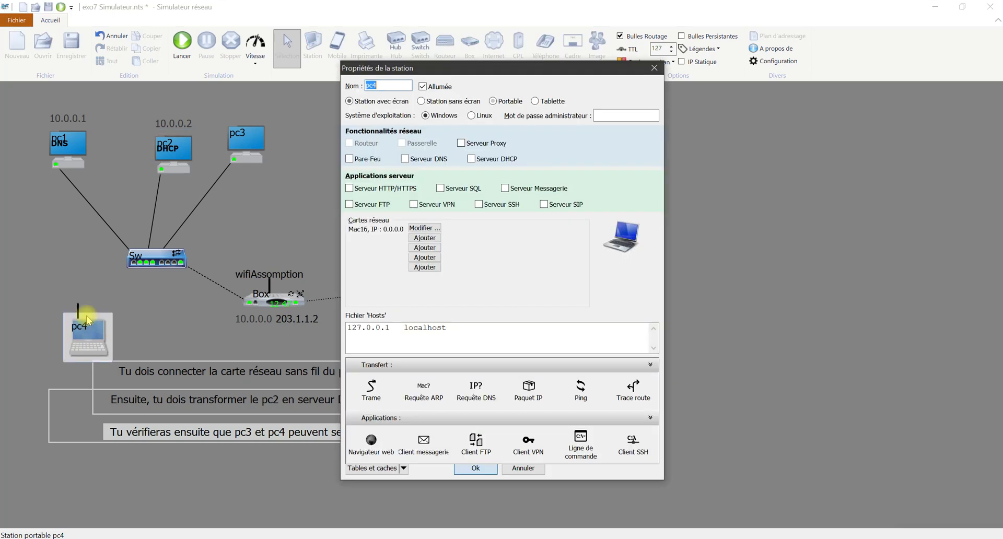
{"action": "left_click", "coordinate": [426, 228]}
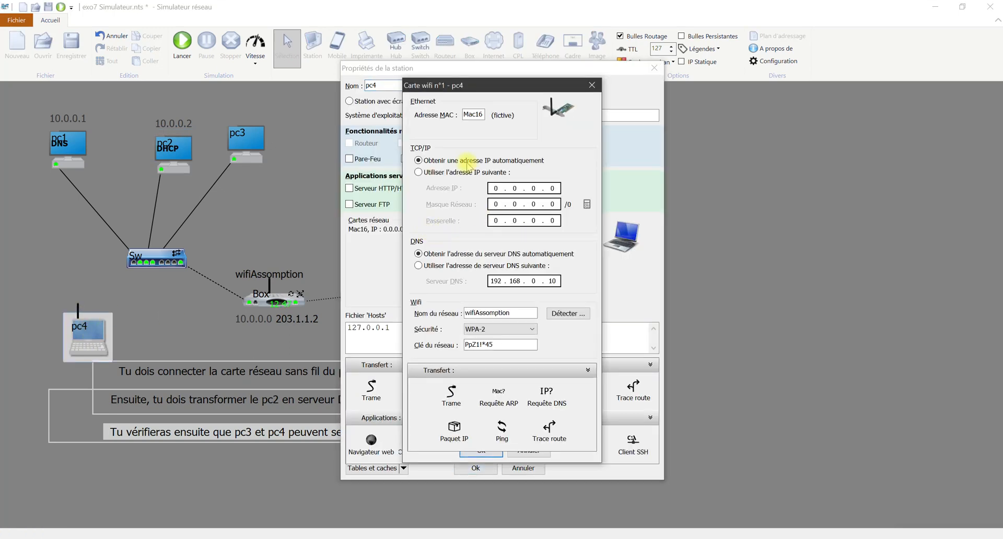
{"action": "left_click", "coordinate": [476, 452]}
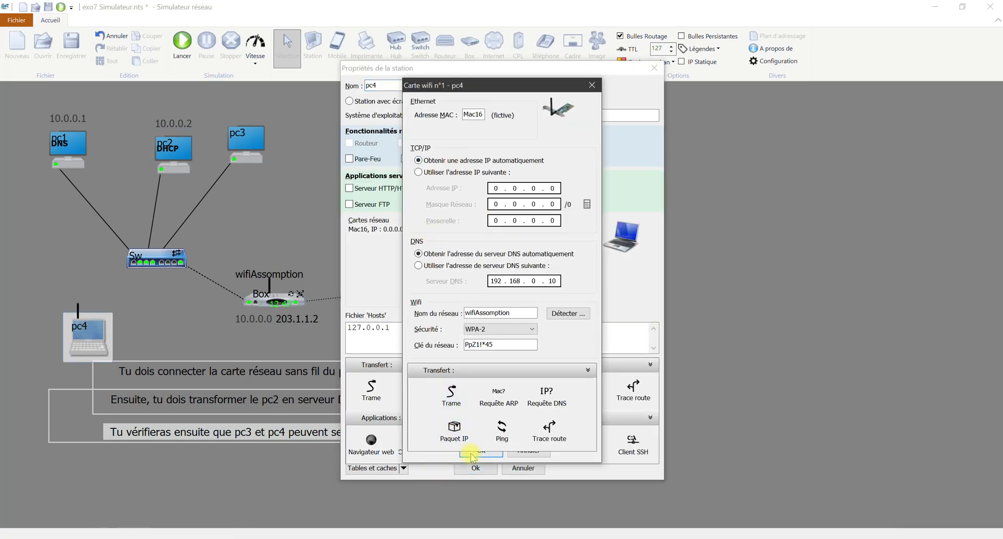
{"action": "left_click", "coordinate": [475, 468]}
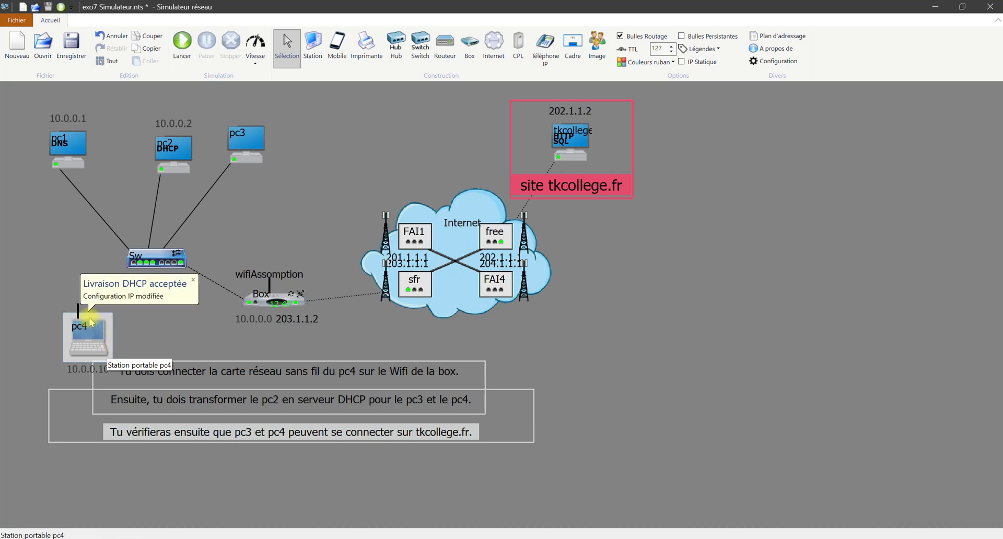
Step: Examine the IP configuration assigned to pc4's Wi-Fi card and move pc4 clear of the instruction frames
{"action": "left_click_drag", "start_coordinate": [95, 315], "coordinate": [74, 323]}
{"action": "double_click", "coordinate": [75, 324]}
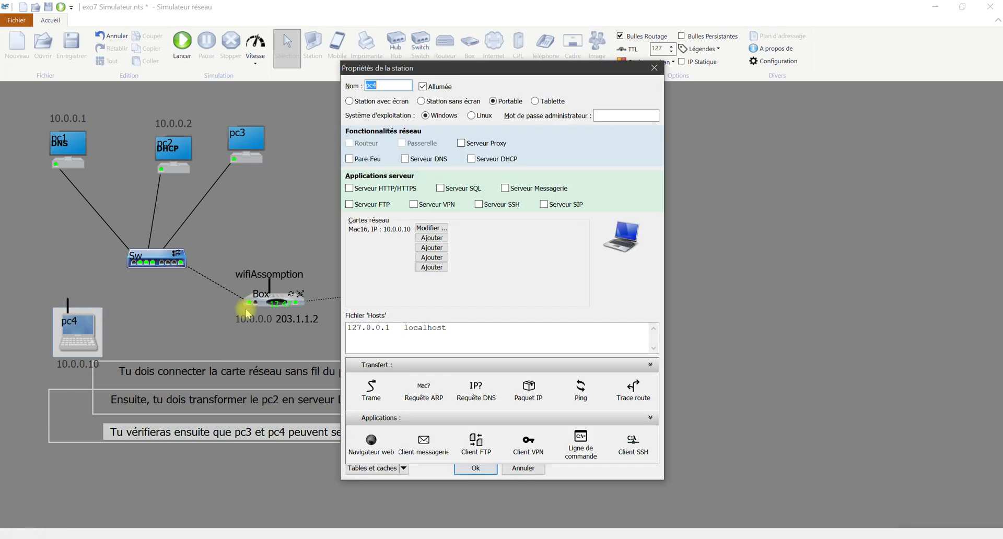
{"action": "left_click", "coordinate": [433, 228]}
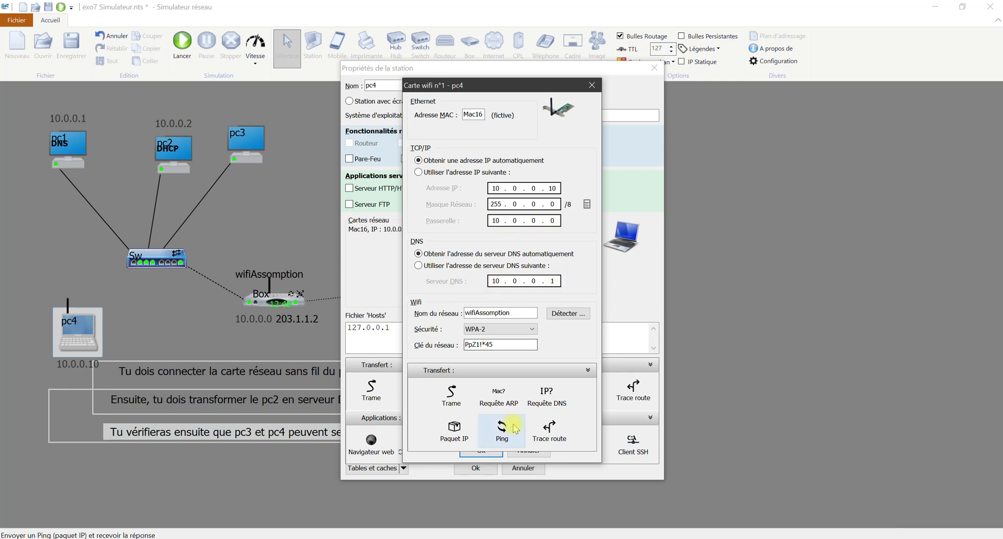
{"action": "left_click", "coordinate": [481, 453]}
{"action": "left_click", "coordinate": [475, 467]}
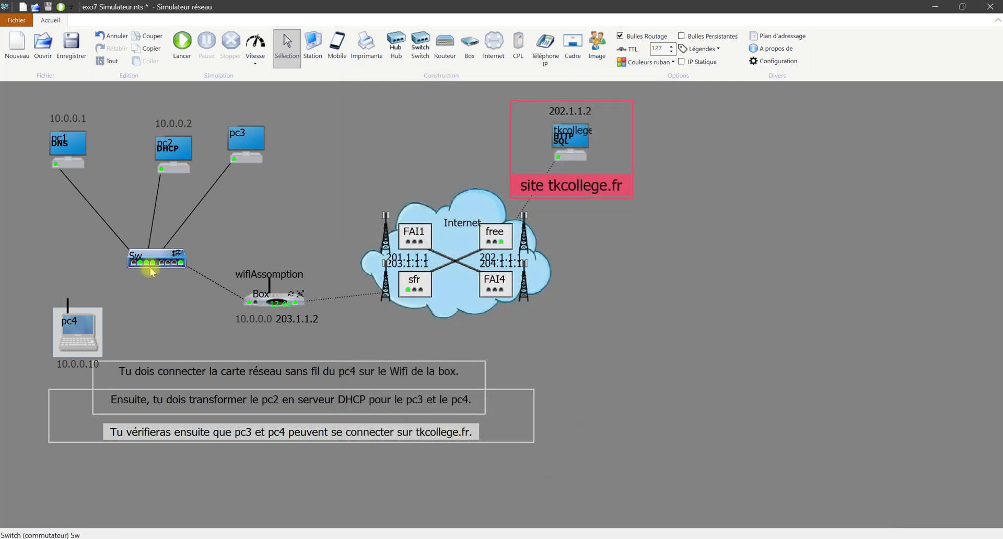
{"action": "left_click_drag", "start_coordinate": [69, 290], "coordinate": [47, 263]}
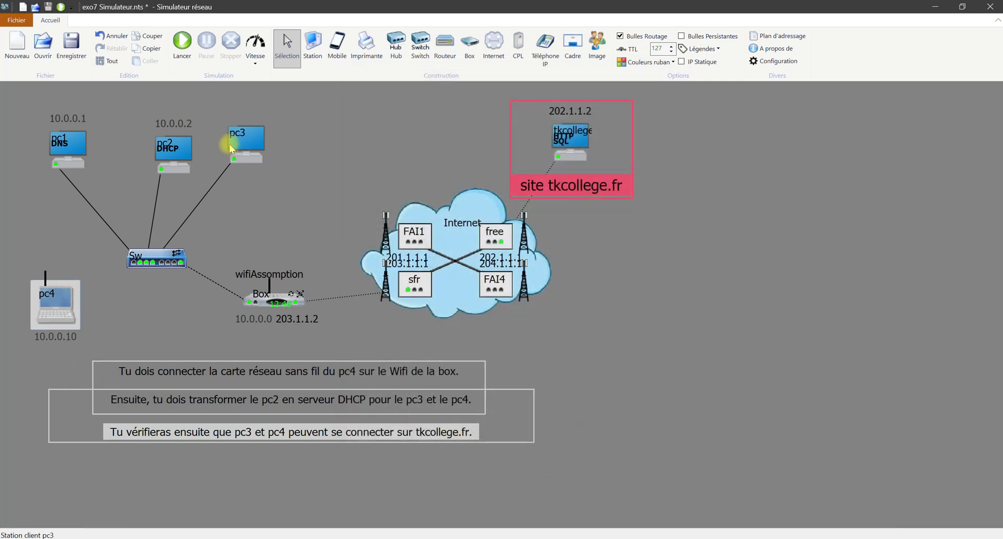
Step: Reapply automatic IP and DNS addressing on pc3's network card so that it requests a configuration from the DHCP server
{"action": "double_click", "coordinate": [251, 152]}
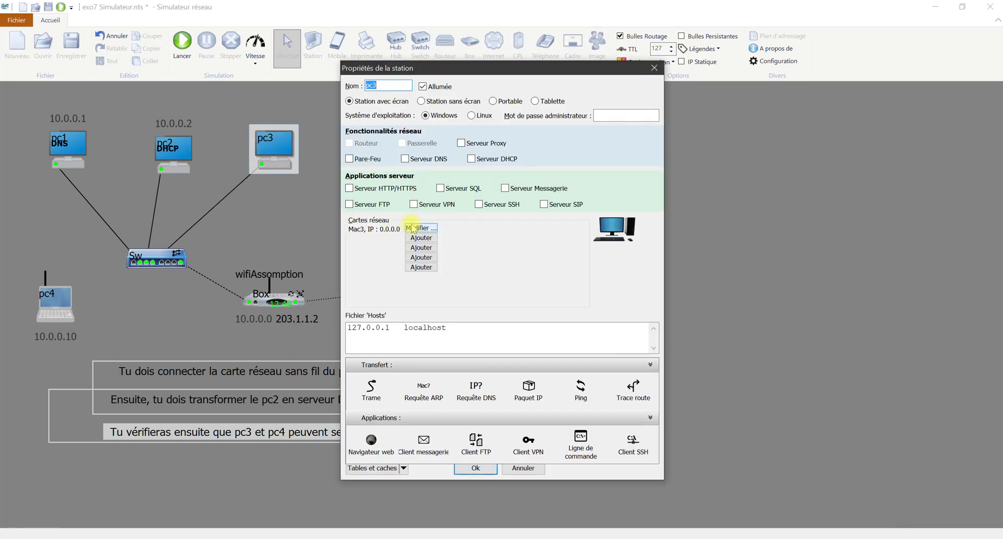
{"action": "left_click", "coordinate": [413, 228]}
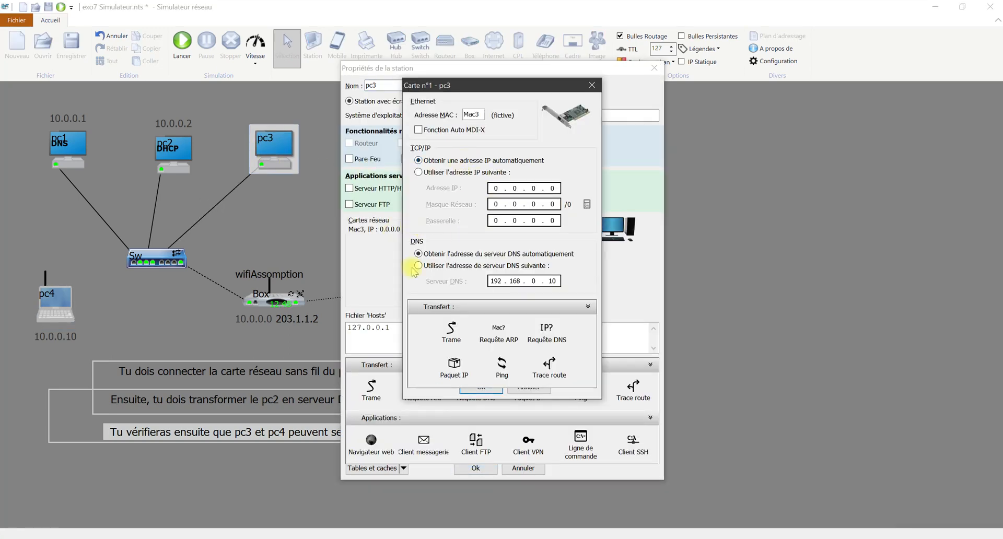
{"action": "left_click", "coordinate": [482, 391]}
{"action": "left_click", "coordinate": [476, 468]}
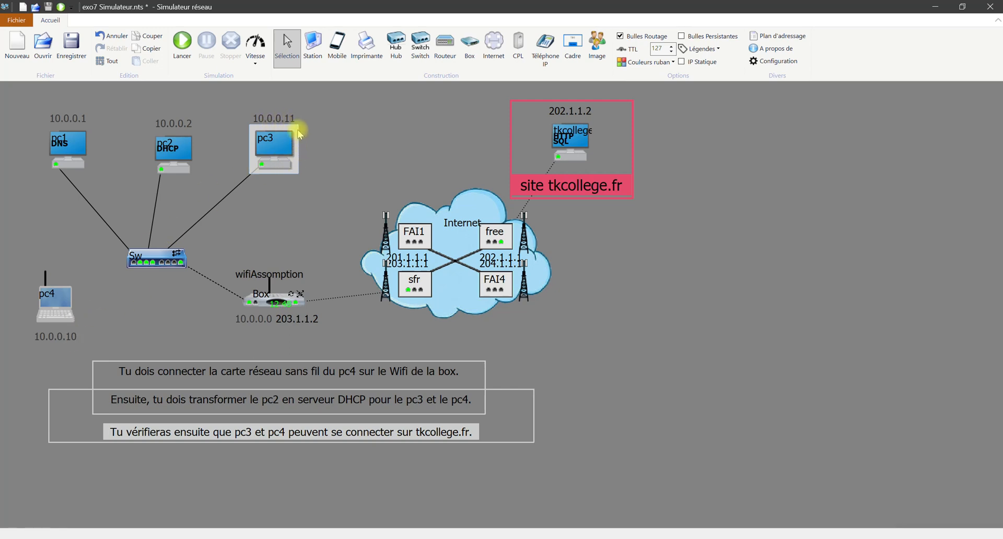
Step: Examine the IP address, mask, gateway and DNS server assigned to pc3's network card
{"action": "double_click", "coordinate": [259, 162]}
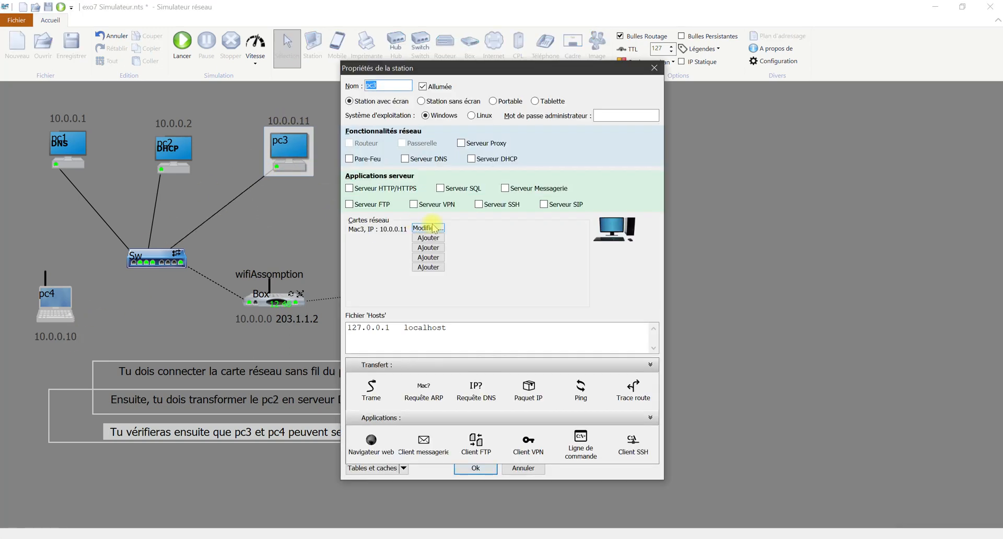
{"action": "left_click", "coordinate": [426, 229]}
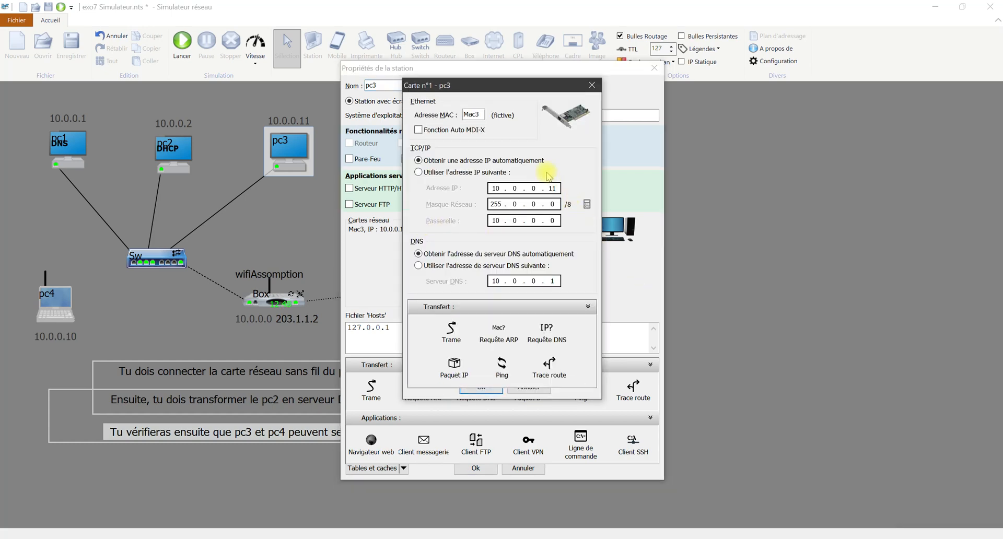
{"action": "left_click", "coordinate": [474, 390]}
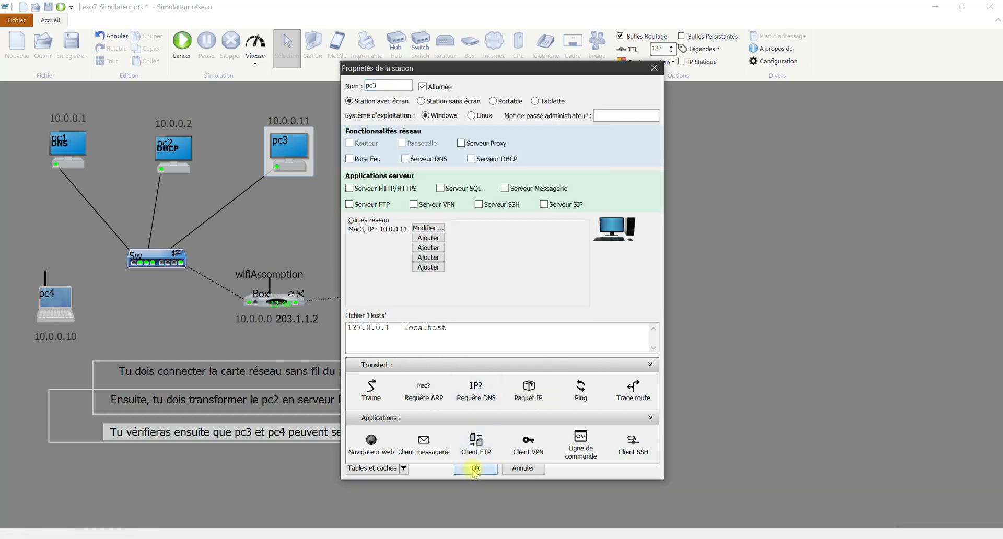
{"action": "left_click", "coordinate": [474, 469]}
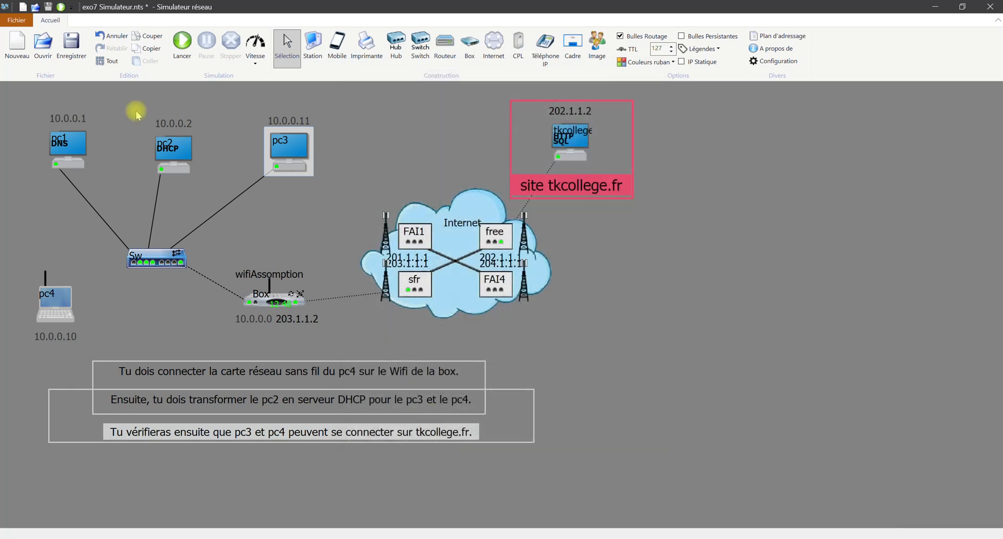
Step: Set the network mask distributed by pc2's DHCP server to 255.255.255.0 and save the station properties
{"action": "double_click", "coordinate": [177, 157]}
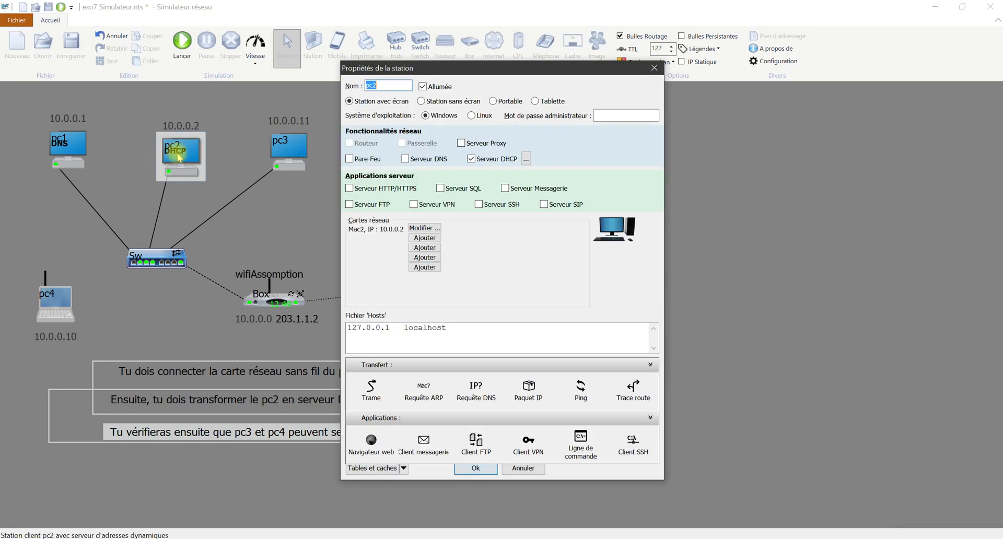
{"action": "left_click", "coordinate": [526, 158]}
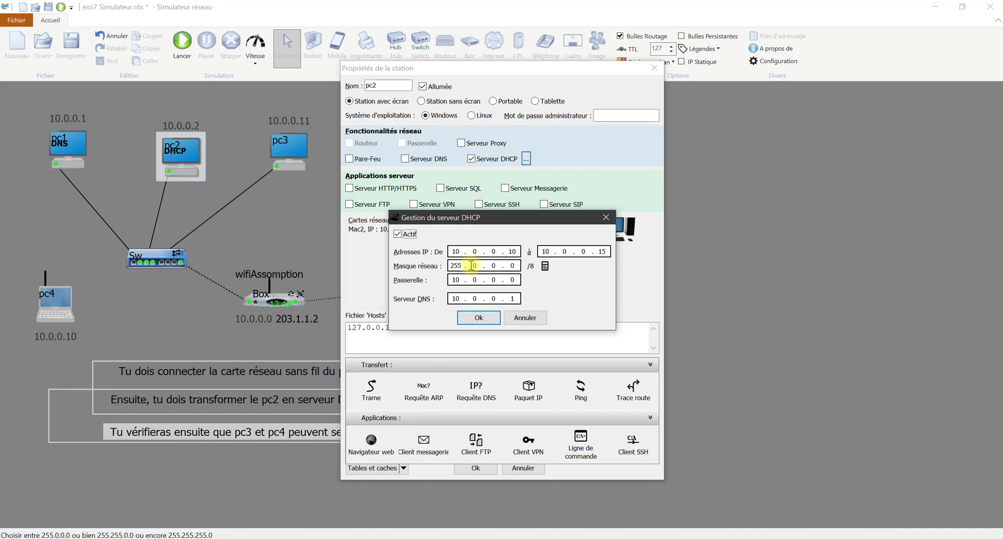
{"action": "left_click", "coordinate": [471, 265]}
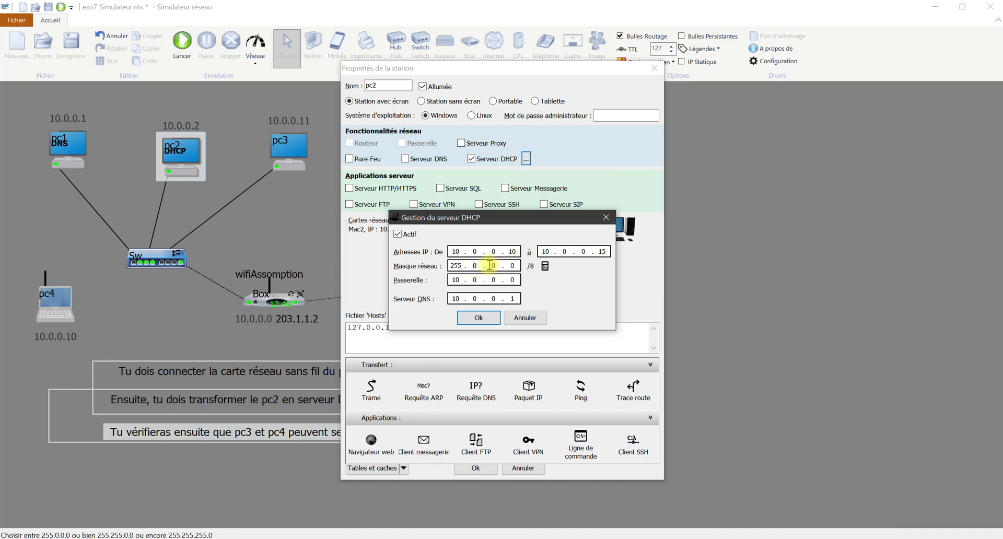
{"action": "type", "text": "2"}
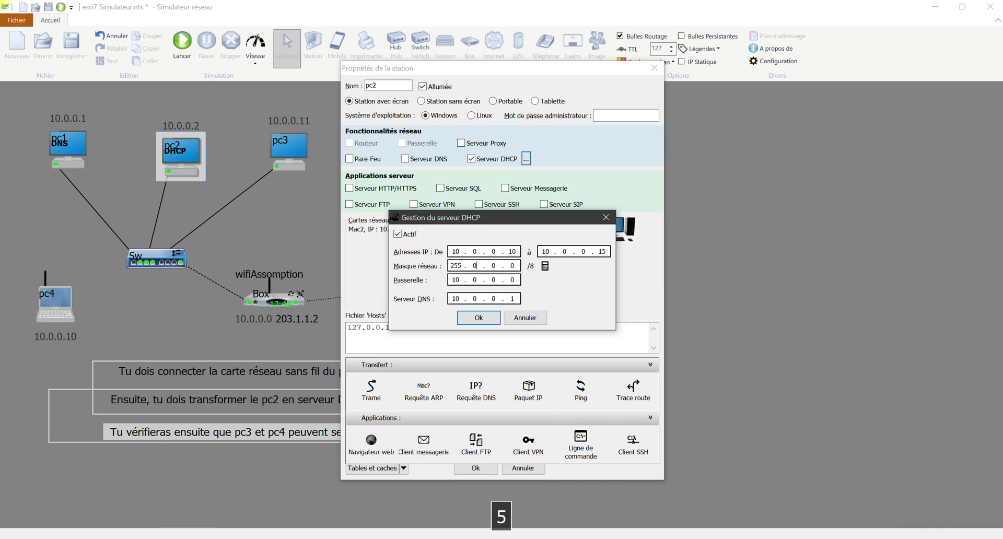
{"action": "key", "text": "BackSpace"}
{"action": "type", "text": "25"}
{"action": "key", "text": "BackSpace"}
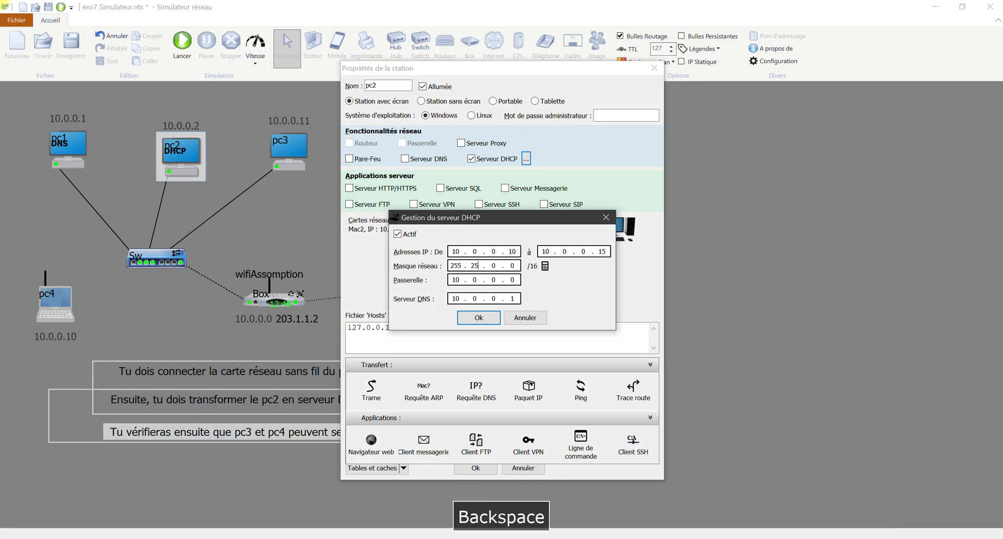
{"action": "type", "text": "5"}
{"action": "key", "text": "Right"}
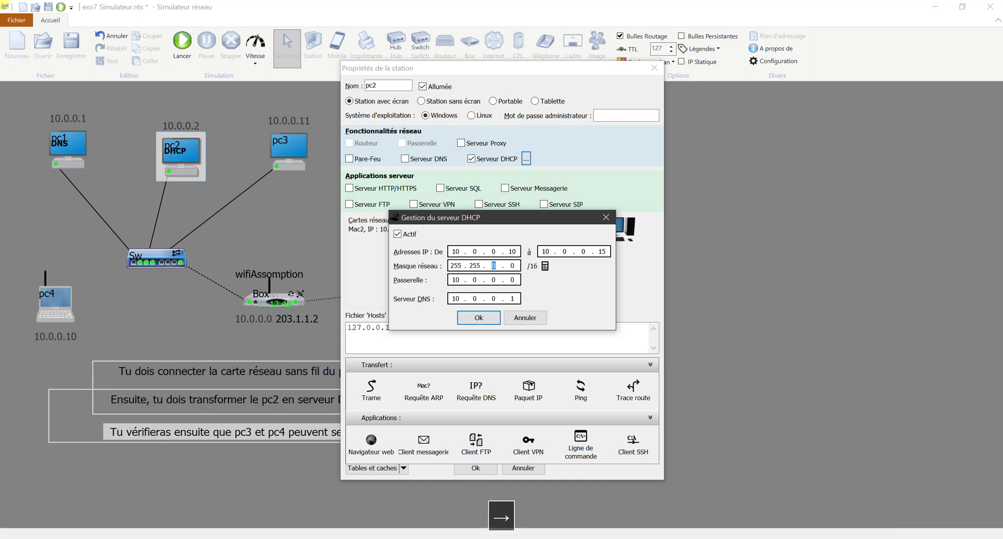
{"action": "type", "text": "255 ."}
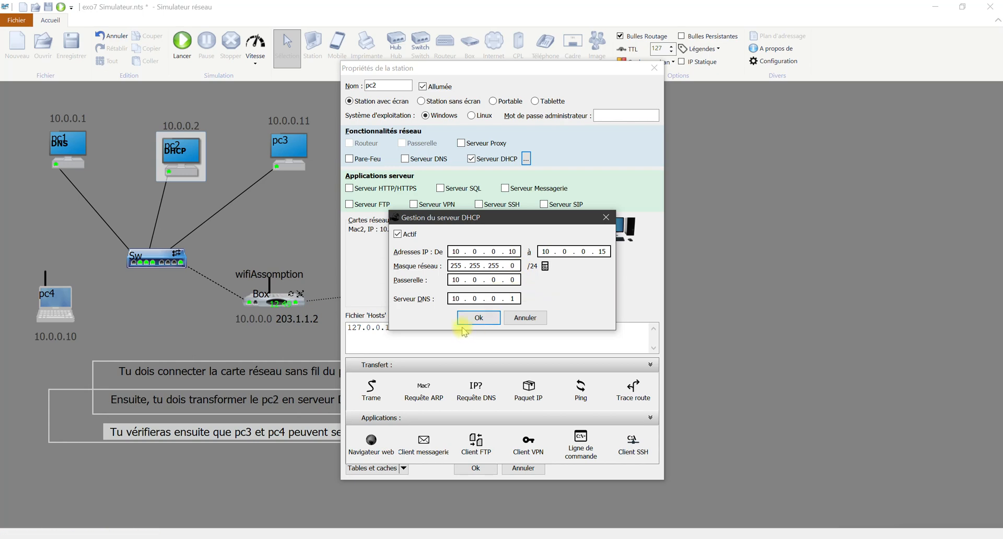
{"action": "left_click", "coordinate": [476, 317]}
{"action": "left_click", "coordinate": [463, 471]}
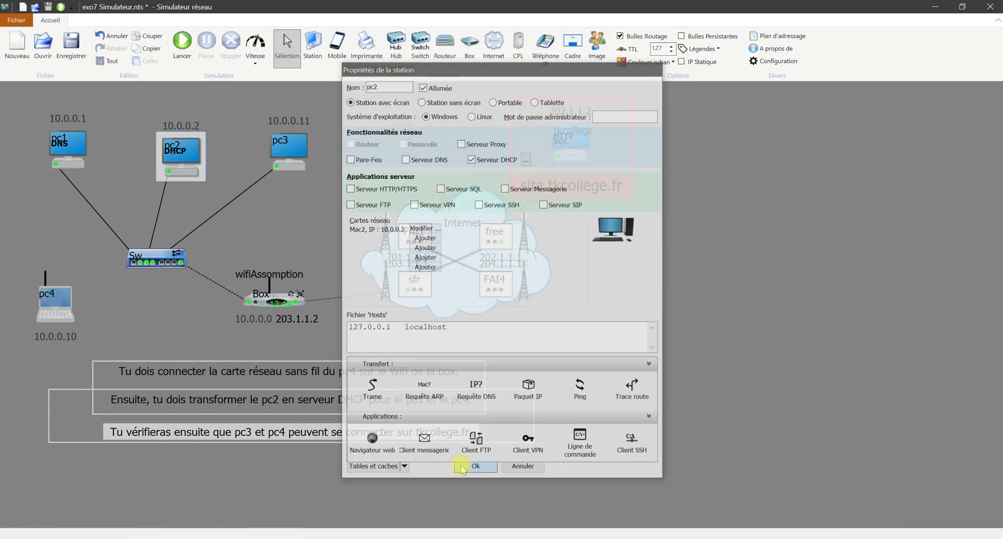
Step: Shut down pc3 and power it back on so that it renews its DHCP configuration
{"action": "left_click", "coordinate": [295, 150]}
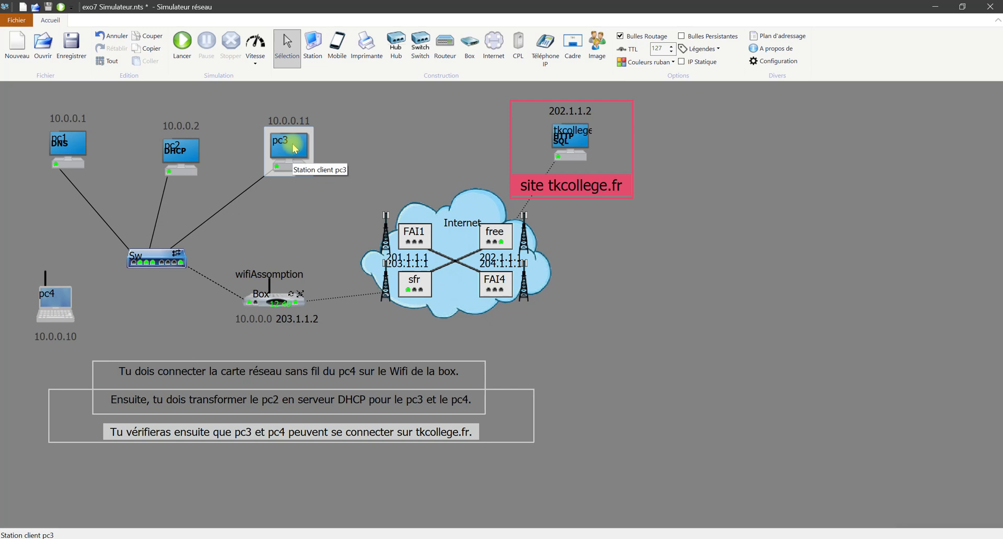
{"action": "right_click", "coordinate": [295, 150]}
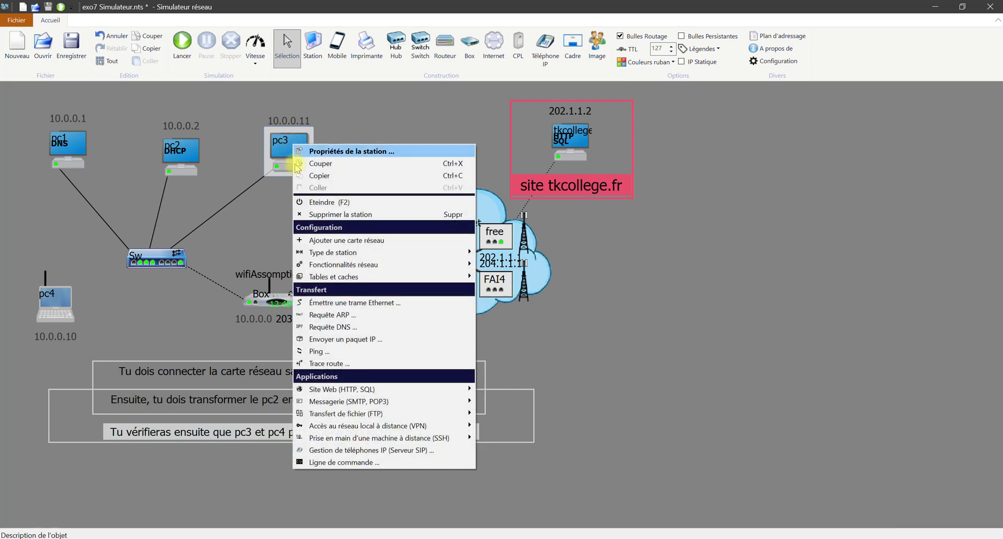
{"action": "left_click", "coordinate": [315, 206]}
{"action": "right_click", "coordinate": [280, 150]}
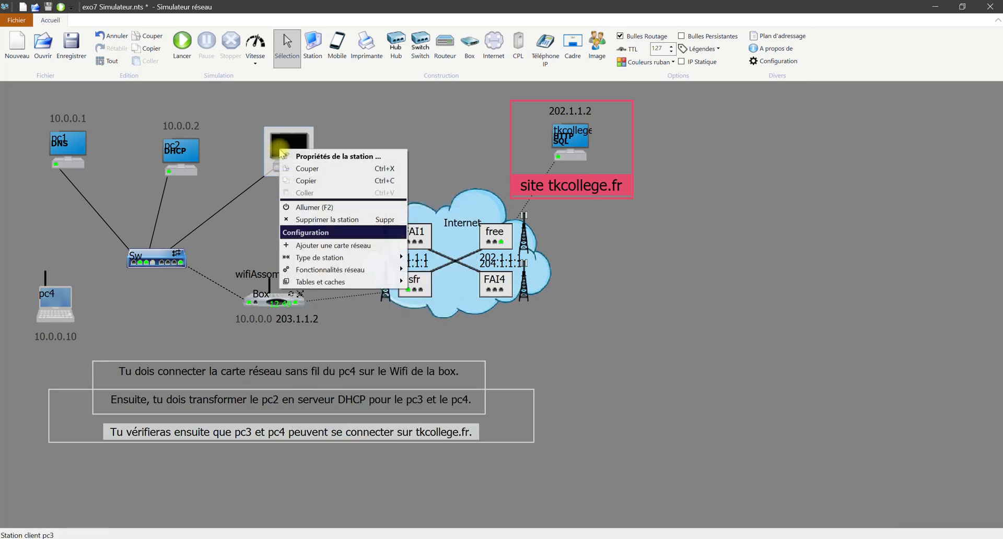
{"action": "left_click", "coordinate": [317, 207]}
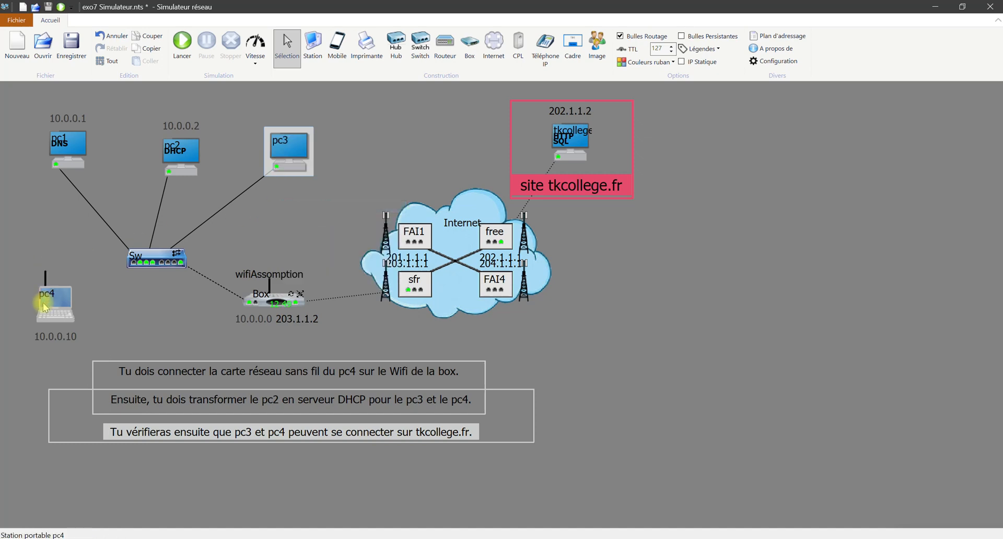
Step: Shut down pc4 and power it back on so that it renews its DHCP configuration
{"action": "right_click", "coordinate": [44, 300]}
{"action": "left_click", "coordinate": [92, 274]}
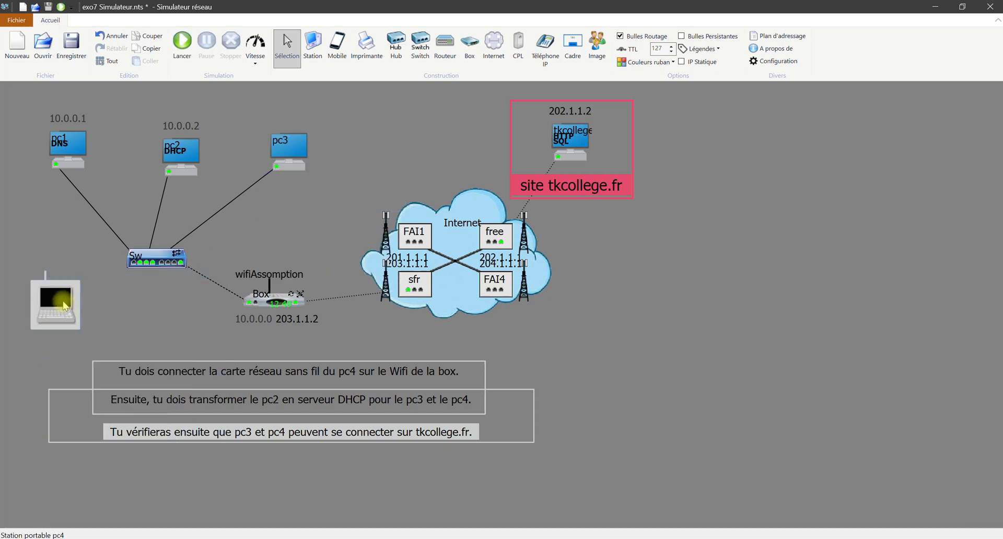
{"action": "right_click", "coordinate": [62, 303]}
{"action": "left_click", "coordinate": [111, 359]}
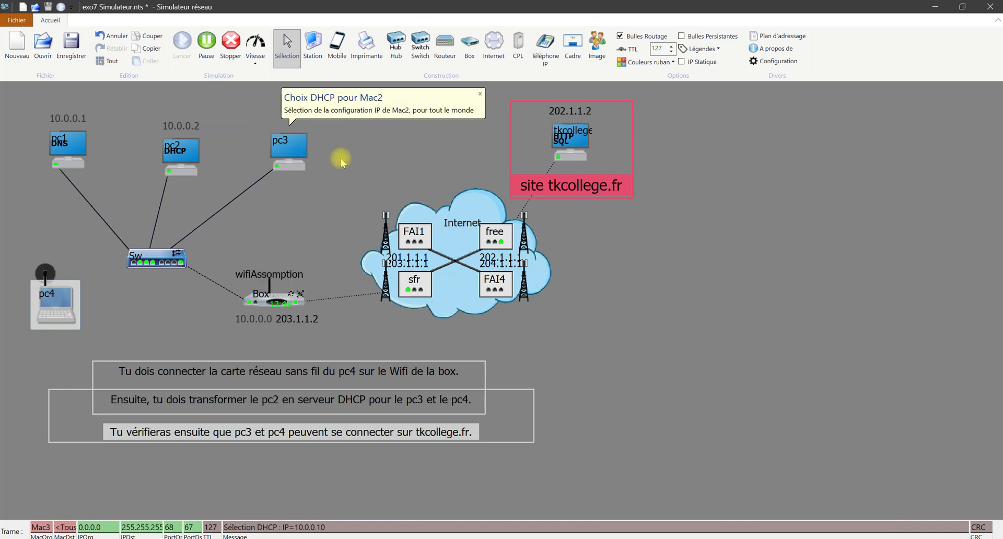
Step: Check the network mask and other IP settings pc3's network card received after its restart
{"action": "double_click", "coordinate": [286, 154]}
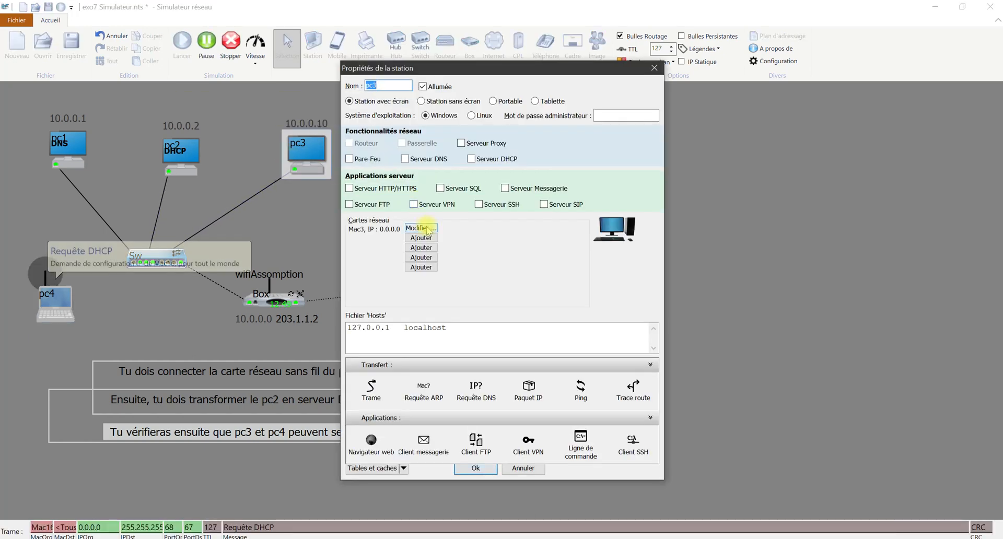
{"action": "left_click", "coordinate": [306, 225]}
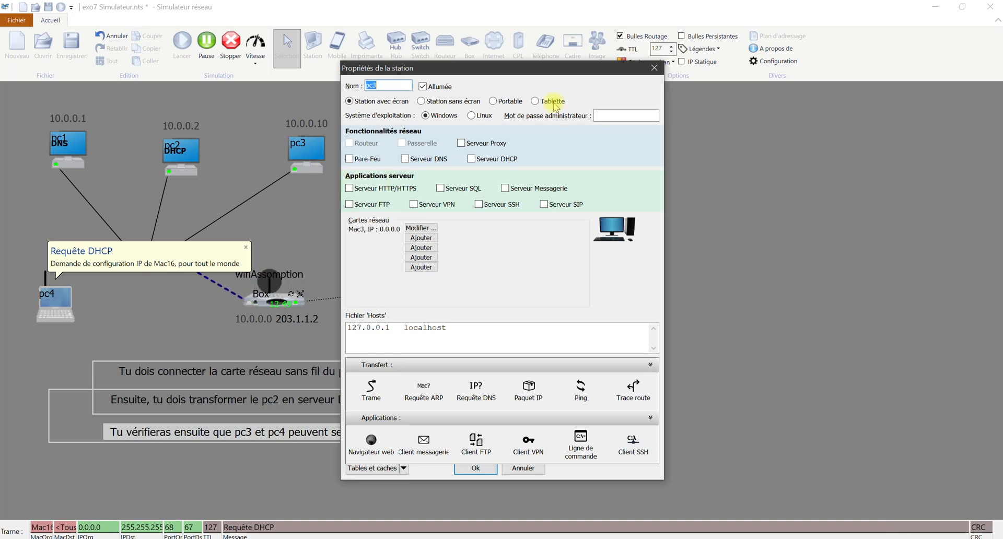
{"action": "left_click", "coordinate": [655, 68]}
{"action": "double_click", "coordinate": [311, 149]}
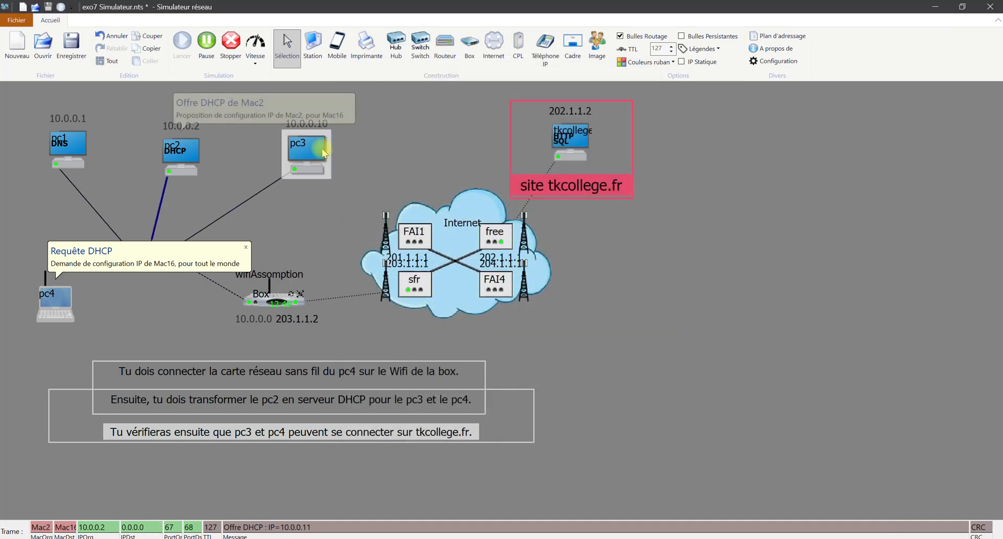
{"action": "left_click", "coordinate": [427, 229]}
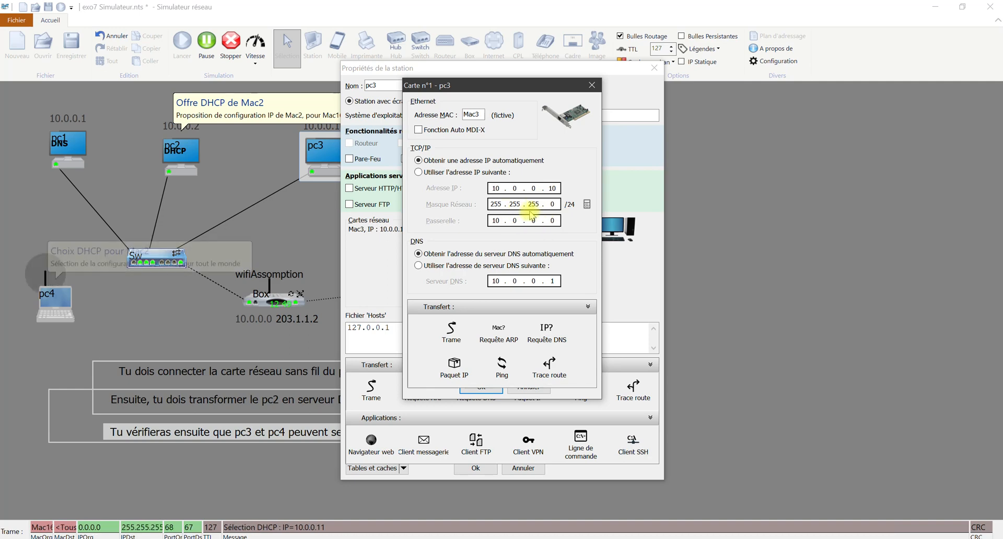
{"action": "left_click", "coordinate": [591, 85]}
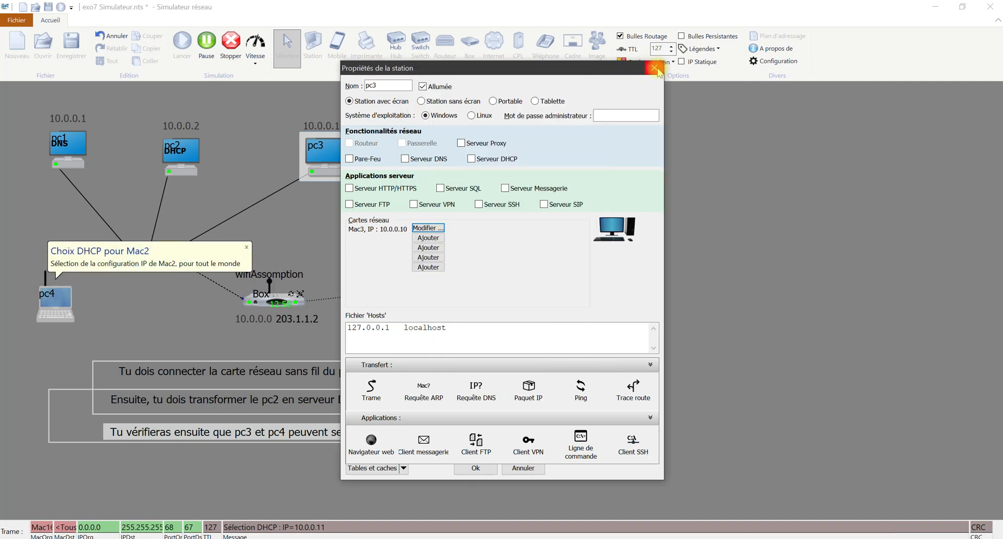
{"action": "left_click", "coordinate": [652, 68]}
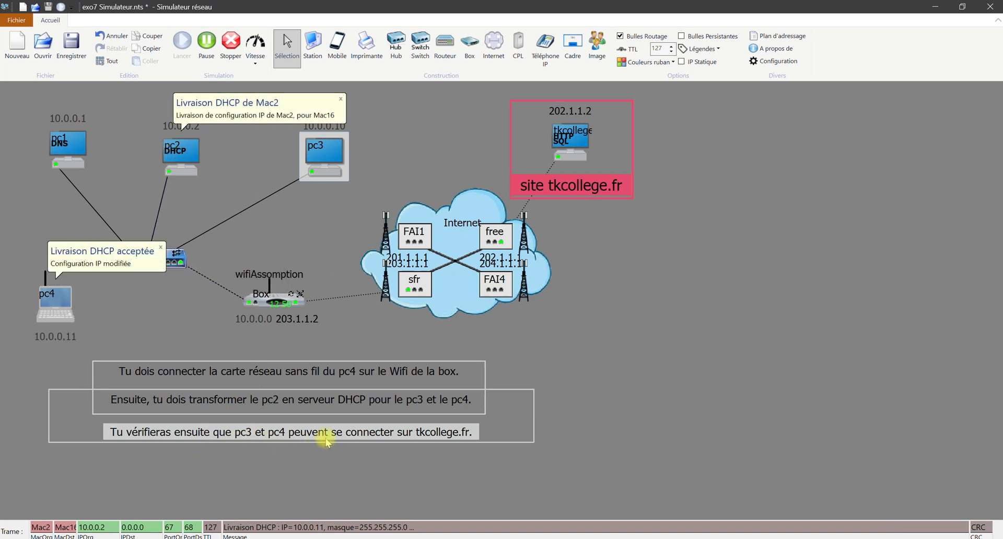
Step: Load tkcollege.fr in pc3's web browser to test its connection to the site, and close the browser
{"action": "left_click_drag", "start_coordinate": [318, 162], "coordinate": [302, 154]}
{"action": "right_click", "coordinate": [303, 143]}
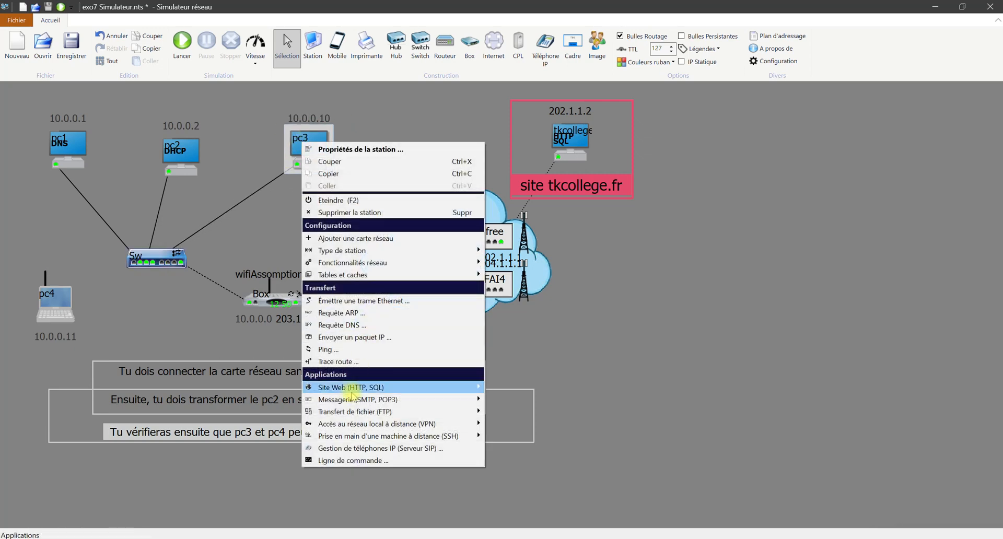
{"action": "mouse_move", "coordinate": [418, 393]}
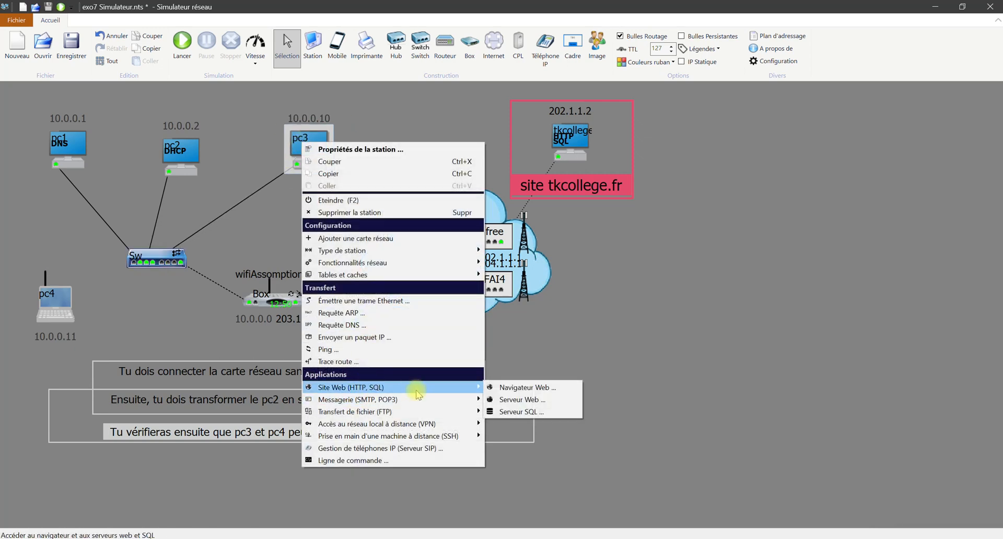
{"action": "left_click", "coordinate": [517, 387]}
{"action": "left_click_drag", "start_coordinate": [491, 162], "coordinate": [721, 227]}
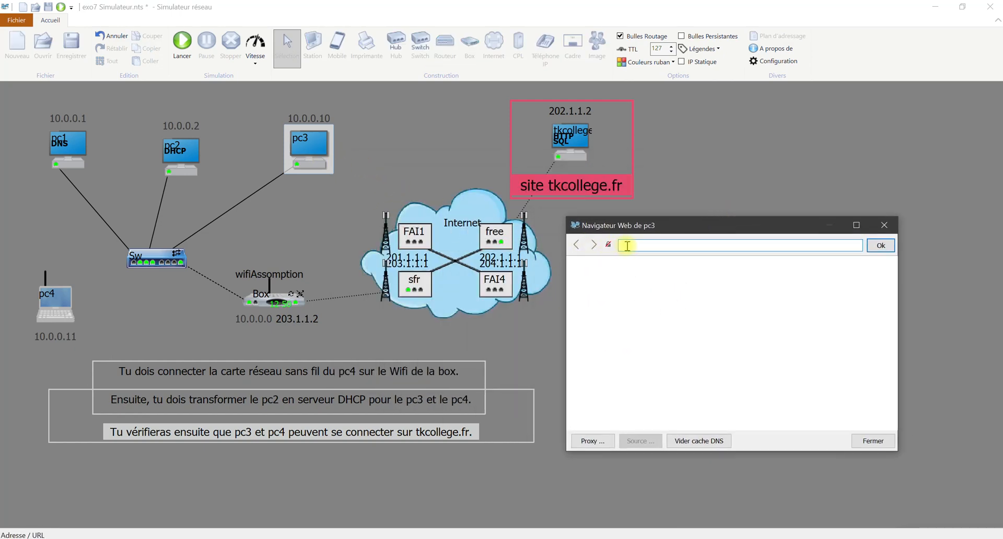
{"action": "type", "text": "tkco"}
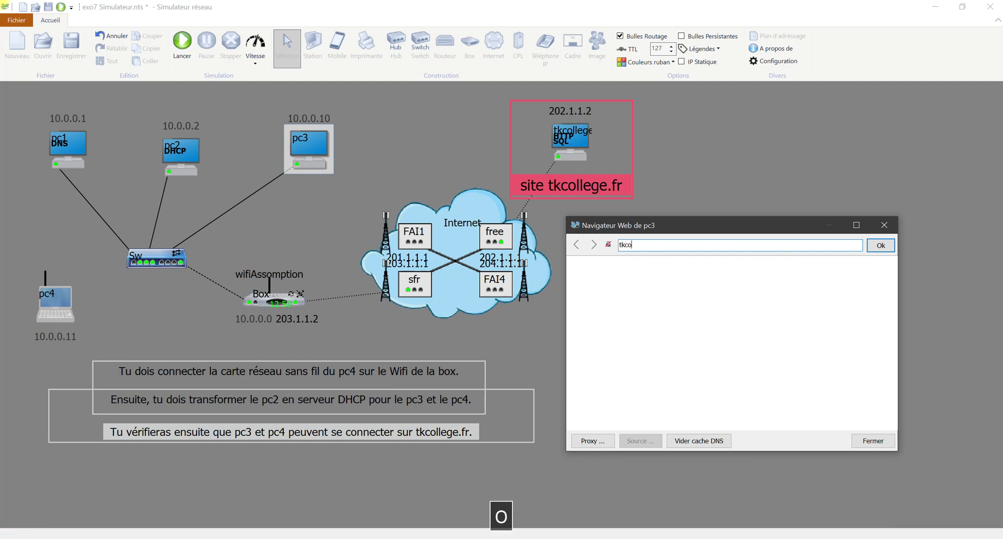
{"action": "type", "text": "llege.fr"}
{"action": "key", "text": "Return"}
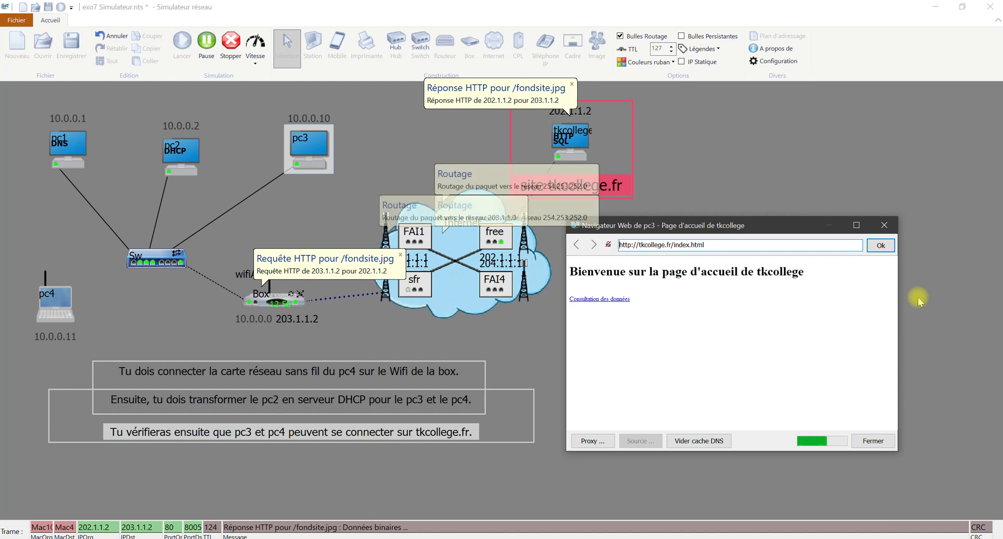
{"action": "left_click", "coordinate": [887, 229]}
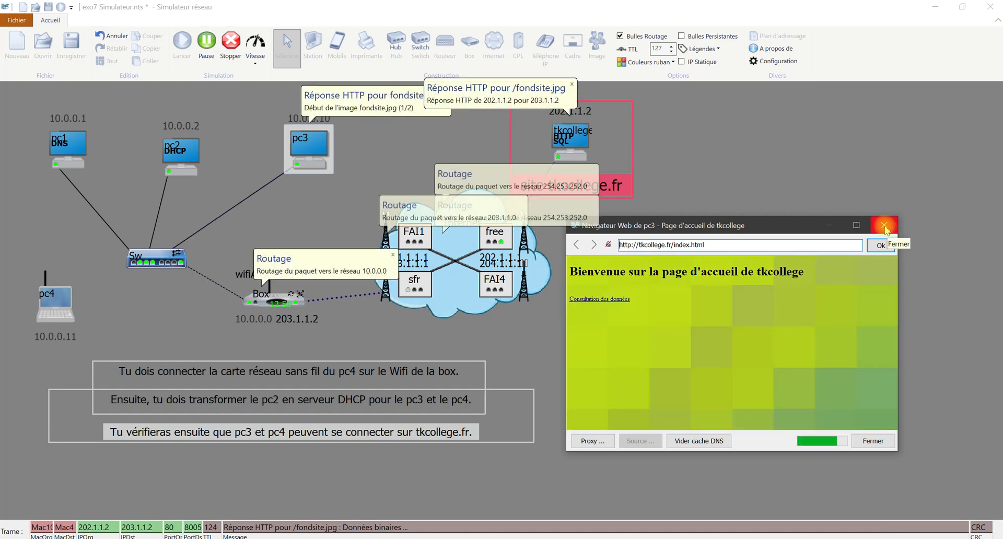
{"action": "right_click", "coordinate": [52, 309]}
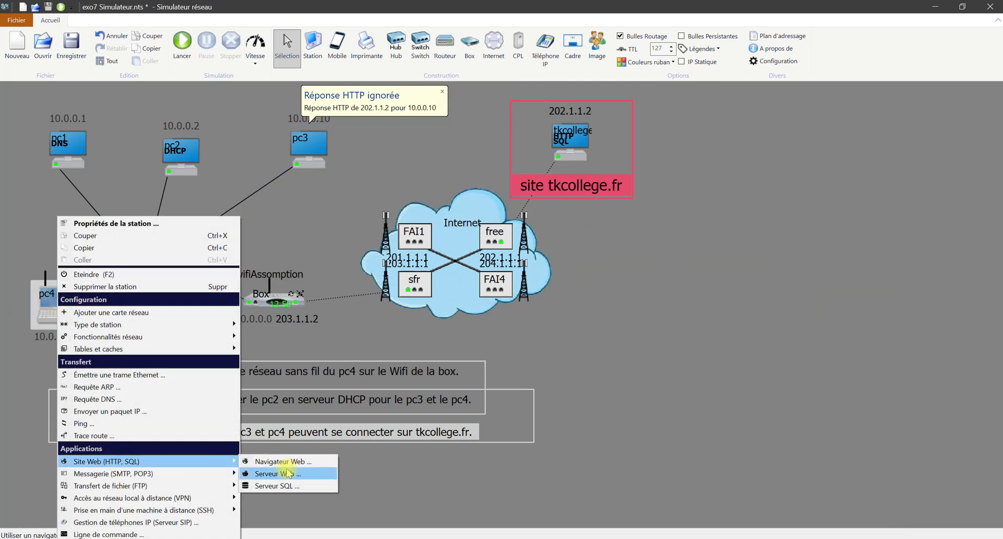
{"action": "left_click", "coordinate": [282, 462]}
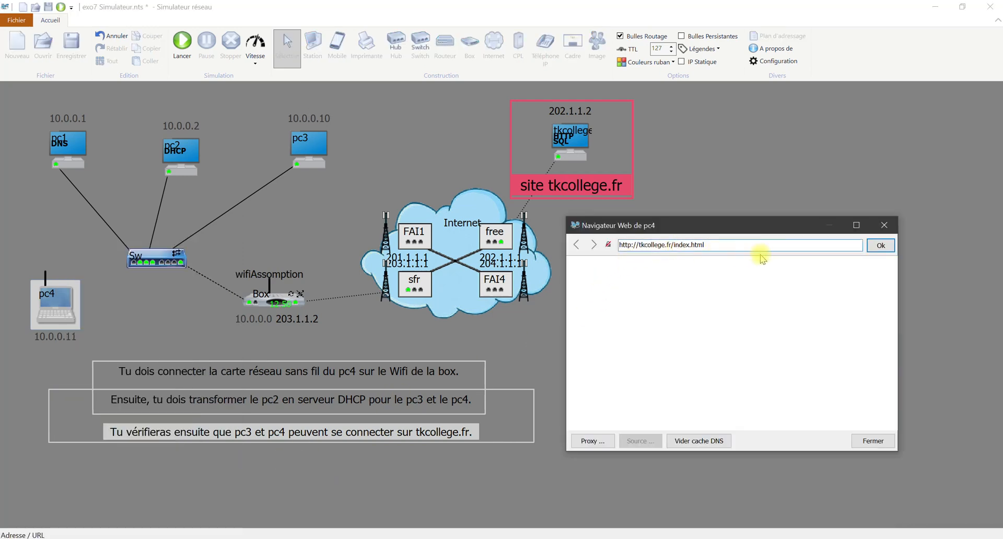
{"action": "left_click", "coordinate": [880, 245]}
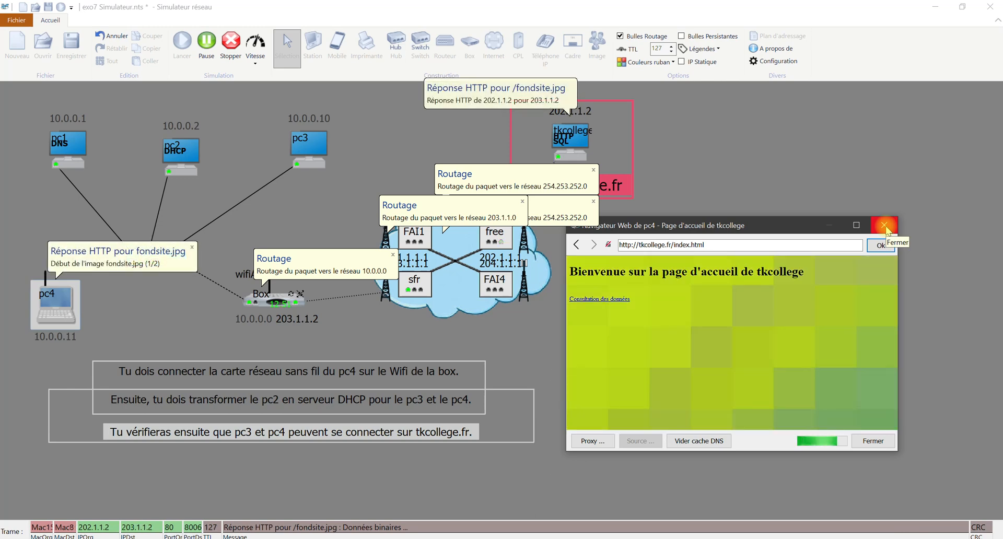
{"action": "left_click", "coordinate": [885, 227]}
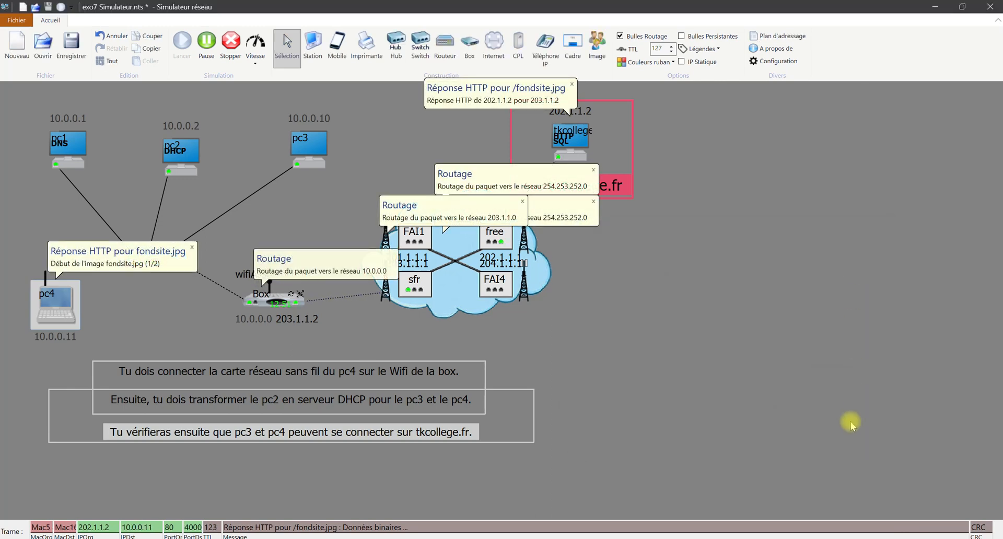